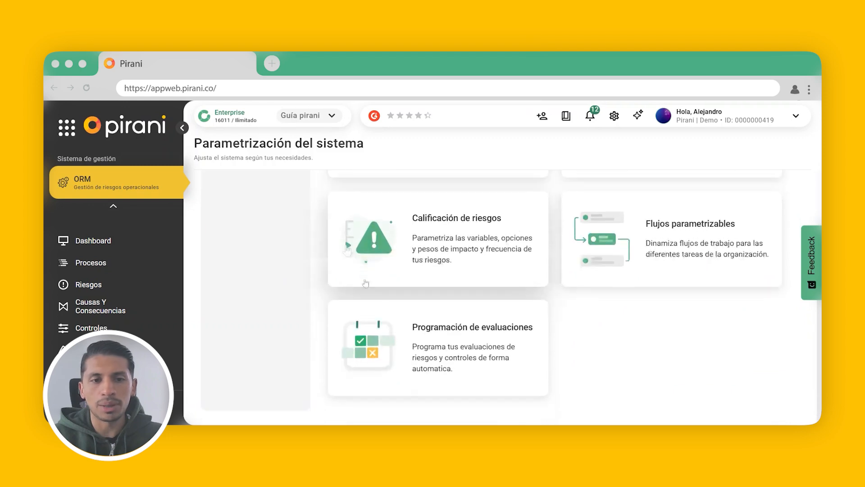
- Open the Programación de evaluaciones settings and start creating a new scheduled evaluation
scroll(345, 257, down, 2)
scroll(346, 257, down, 2)
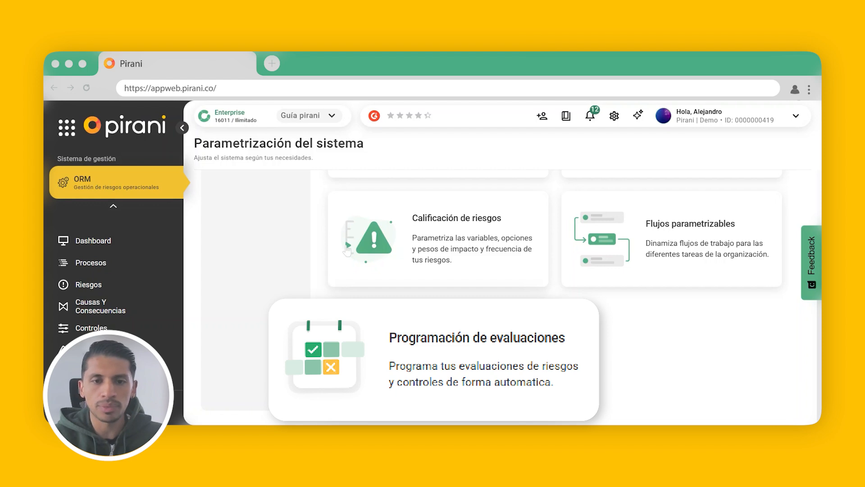
click(469, 342)
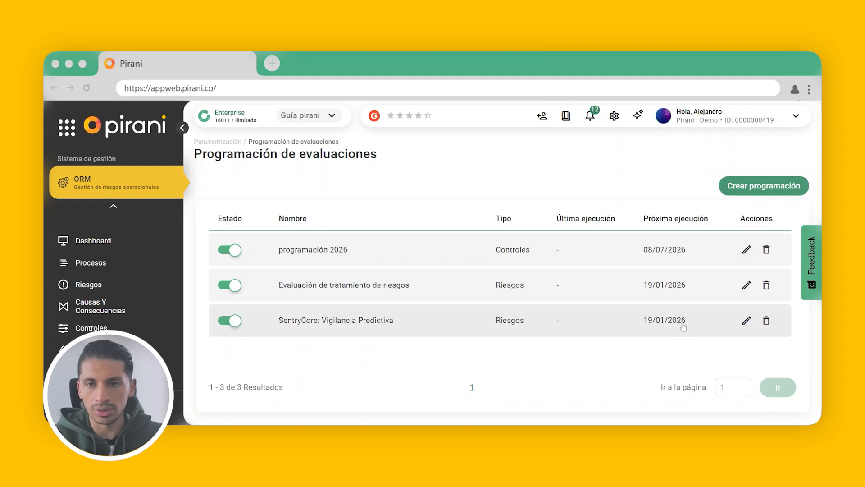
click(778, 188)
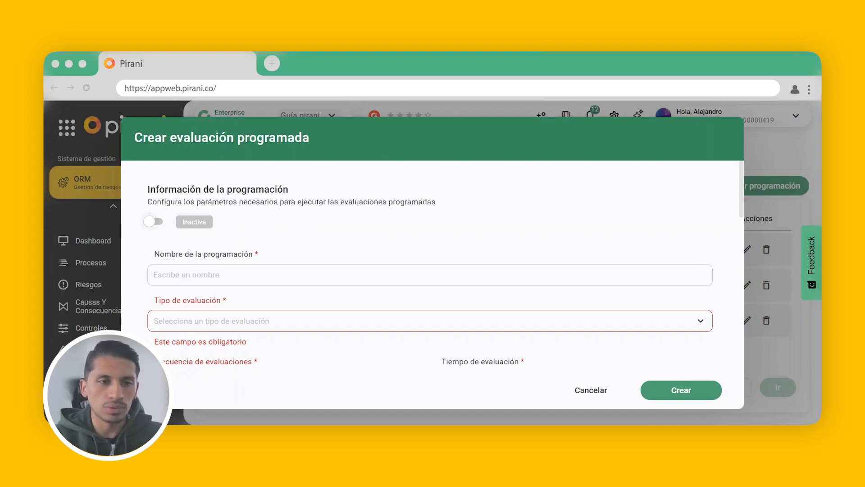
- Activate the scheduled evaluation, name it "Evaluación trimestral de riesgos críticos", and set its evaluation type to Riesgos
click(154, 222)
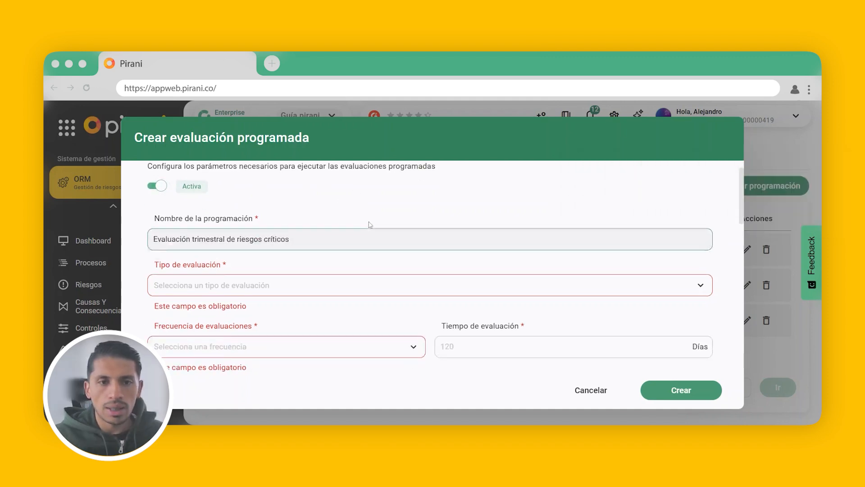
scroll(367, 224, down, 1)
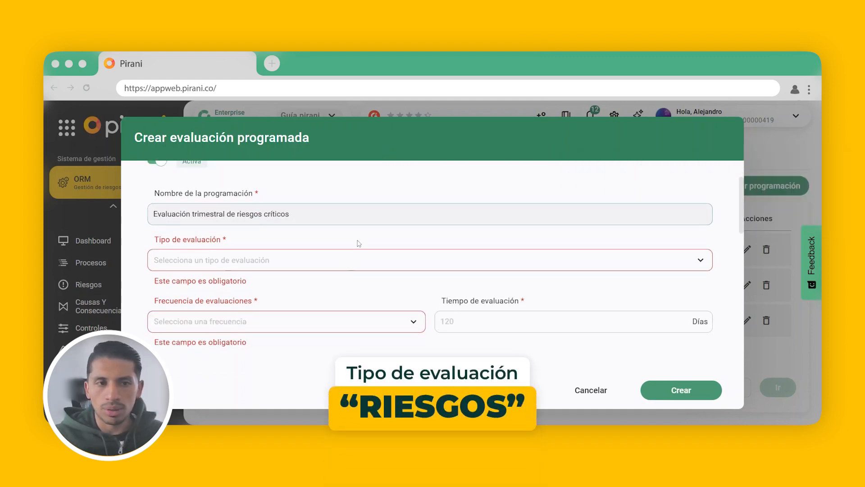
click(287, 266)
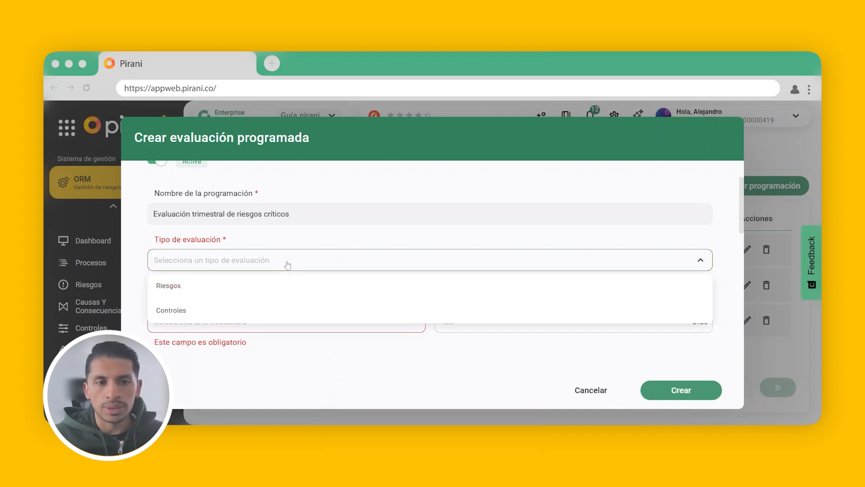
click(259, 285)
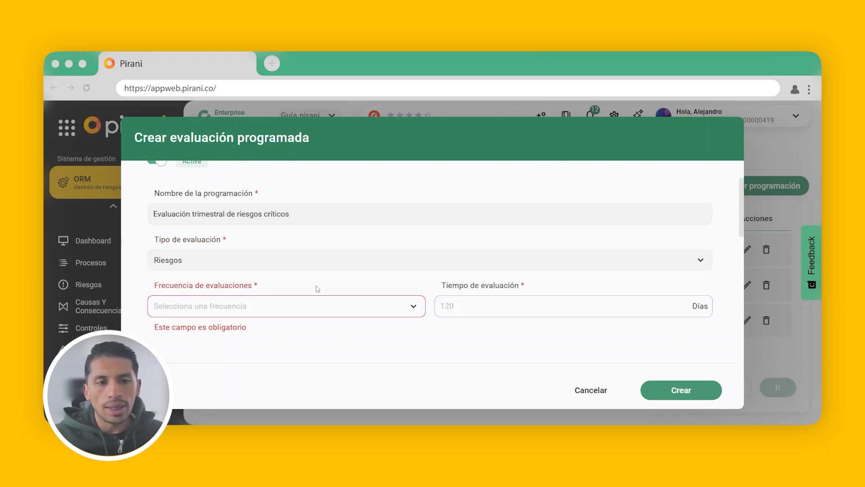
- Set the evaluation frequency to Trimestral and the evaluation time to 90 days
click(300, 304)
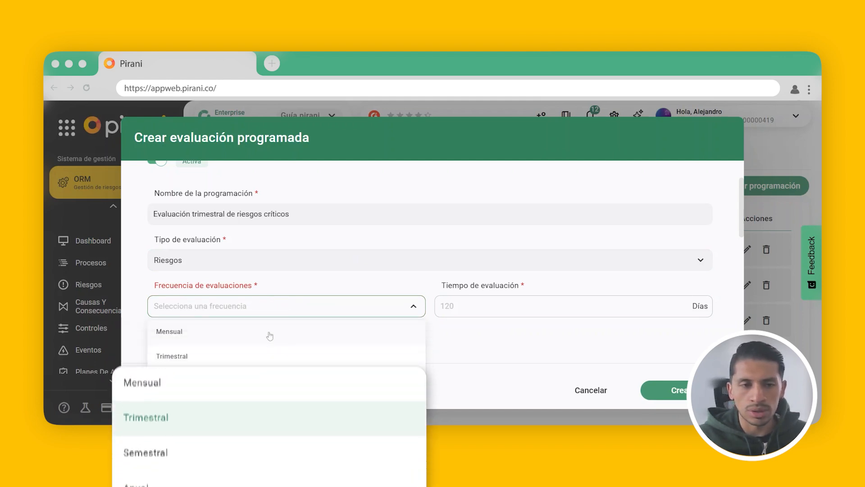
click(251, 356)
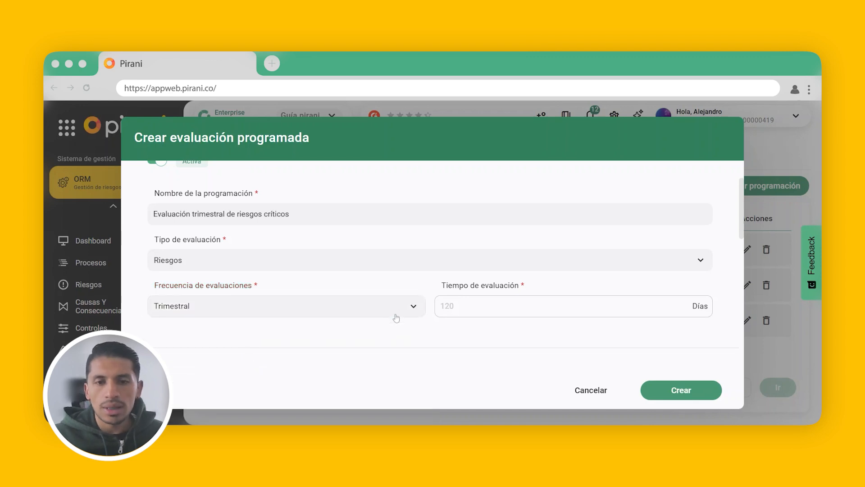
click(492, 299)
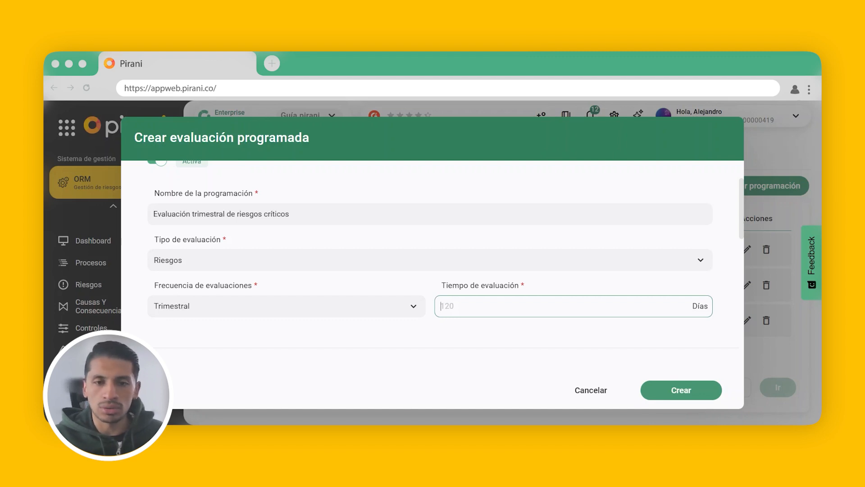
click(431, 341)
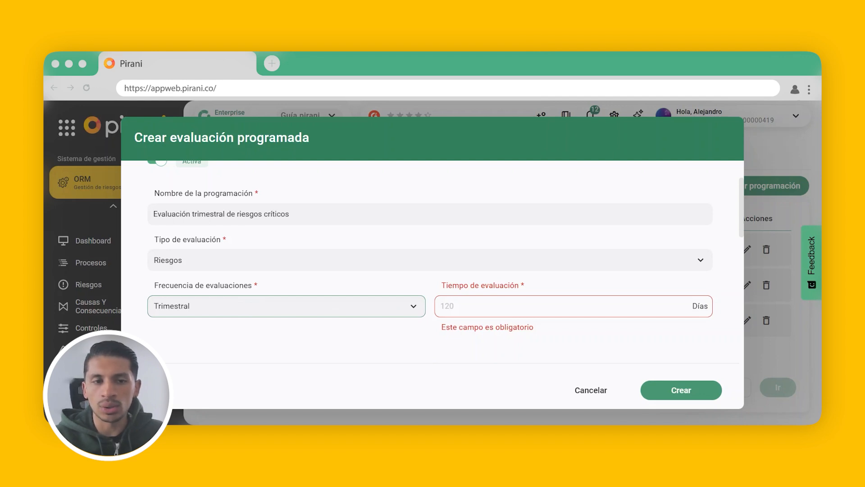
click(491, 354)
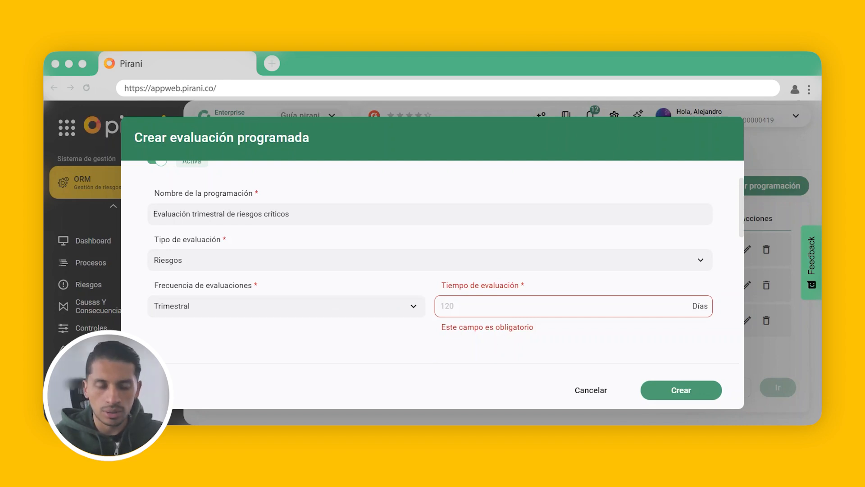
text(90)
- Name the evaluation plan "Evaluación y control trimestral de riesgos críticos"
scroll(462, 312, down, 5)
click(461, 311)
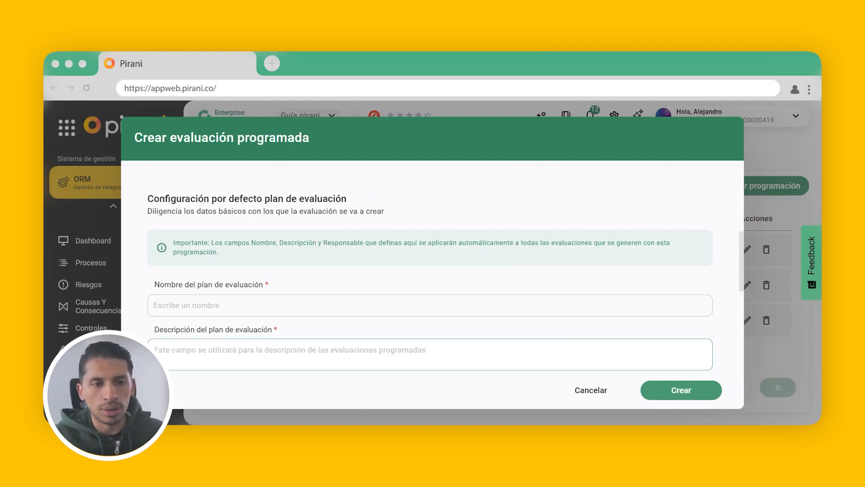
text(Evaluación trimestral de riesgos críticos)
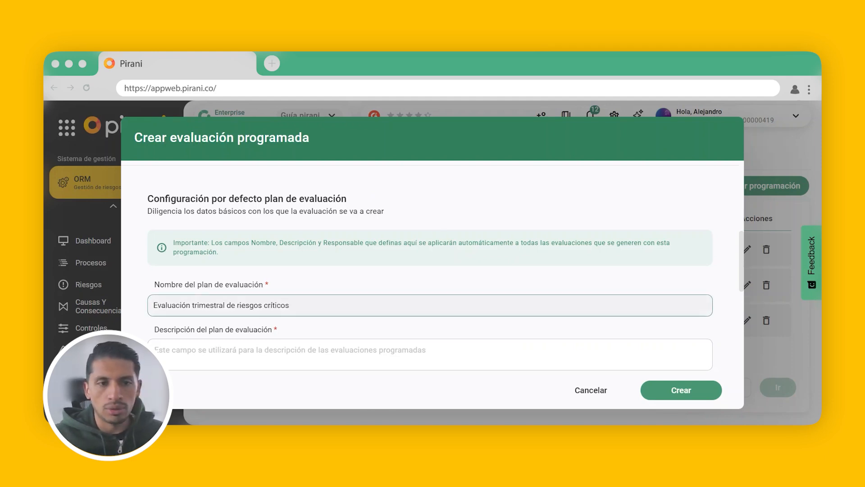
click(192, 305)
text(y control)
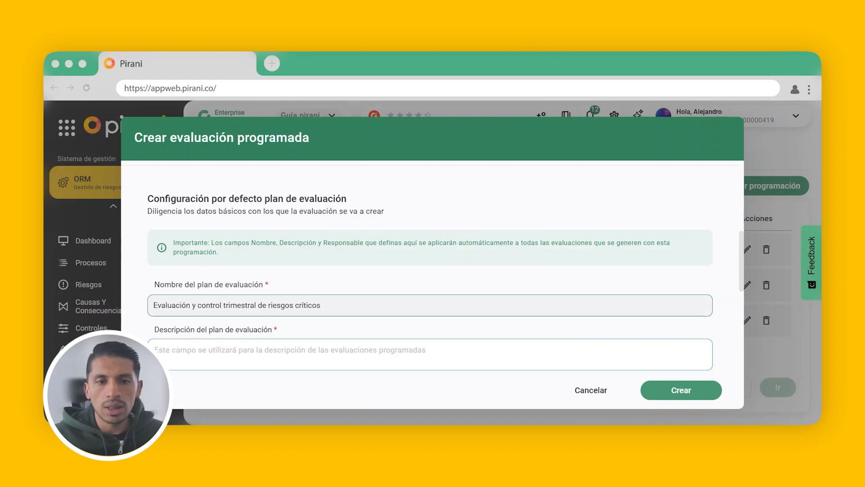
scroll(386, 319, down, 1)
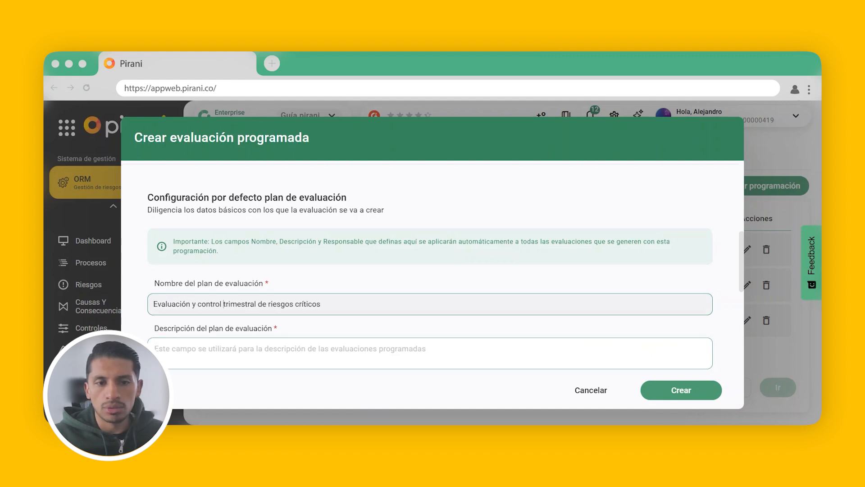
- Enter the evaluation plan description "Se evaluan trimestestralmente todos lo riesgos pra su seguimiento y control"
key(Tab)
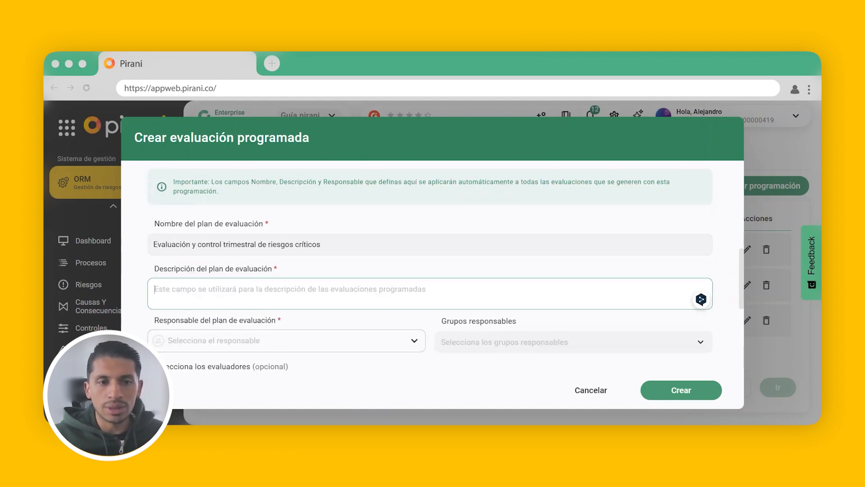
text(Se evaluan trimestestralmente todos lo riesgos pra su seguimiento y control)
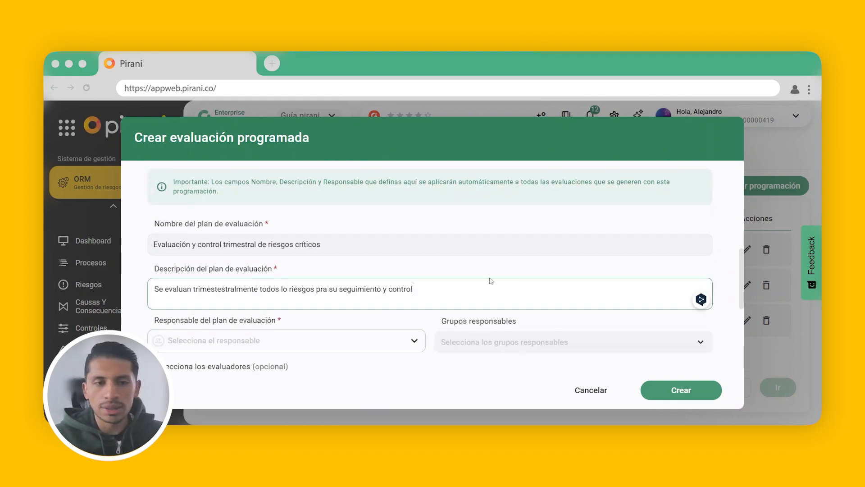
click(278, 228)
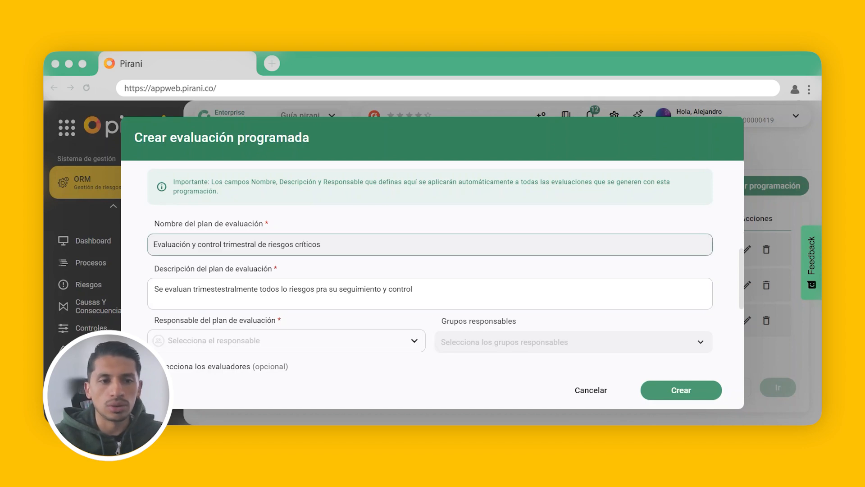
- Assign the responsible person for the evaluation plan
scroll(264, 274, down, 3)
click(271, 219)
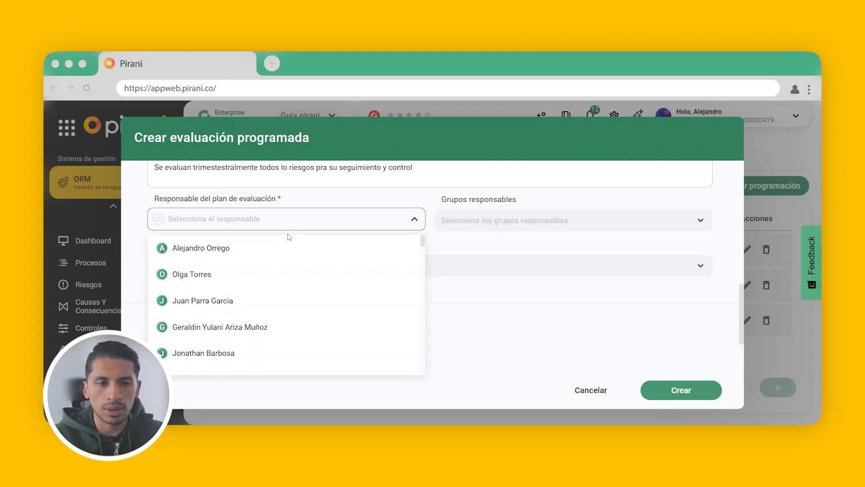
click(305, 297)
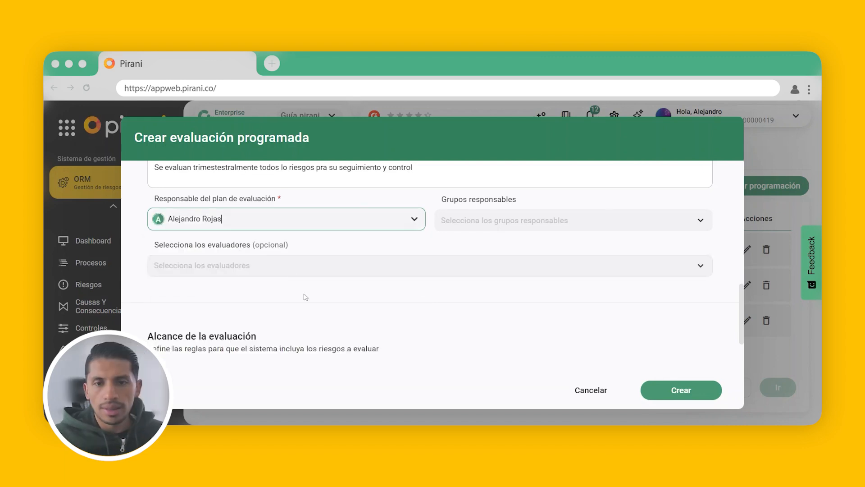
- Add TI and Auditores as the responsible groups of the evaluation plan
click(491, 224)
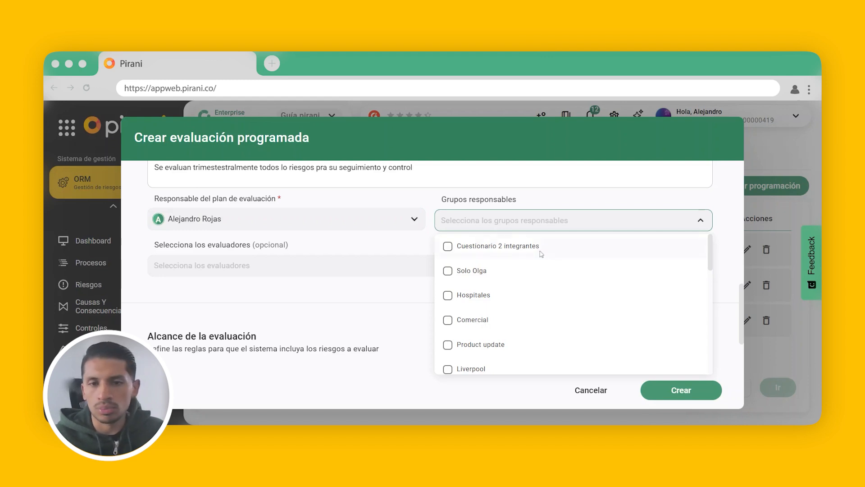
scroll(495, 272, down, 10)
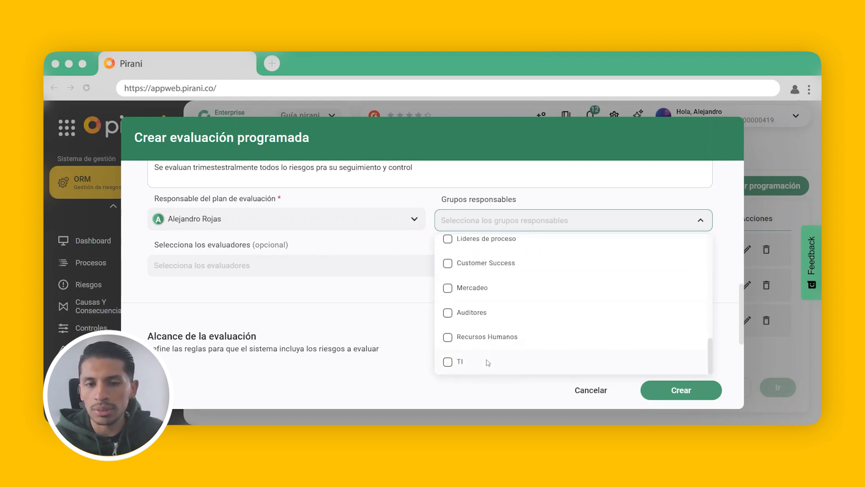
click(448, 362)
click(449, 316)
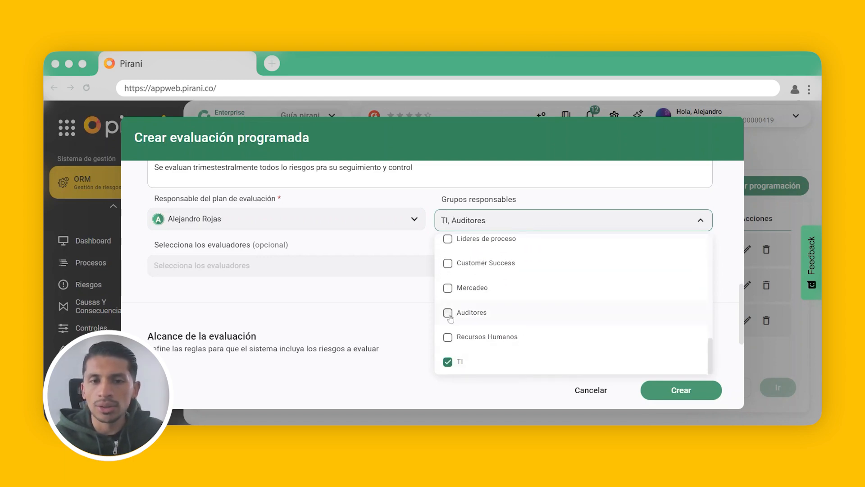
click(407, 240)
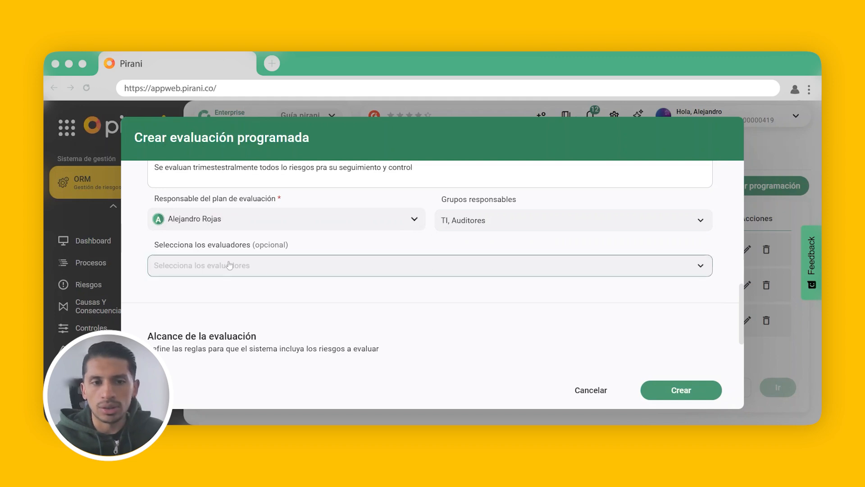
- Set the evaluators option to Usuario específico and choose the plan's responsible person as the evaluator
click(297, 266)
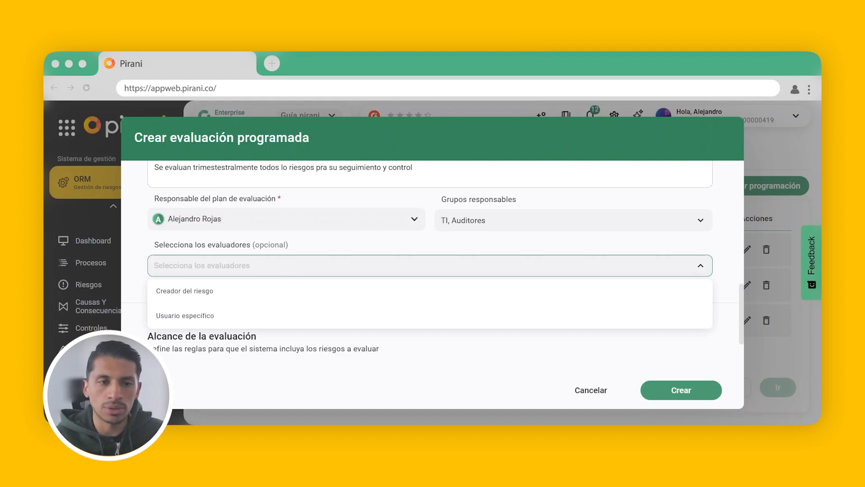
click(274, 294)
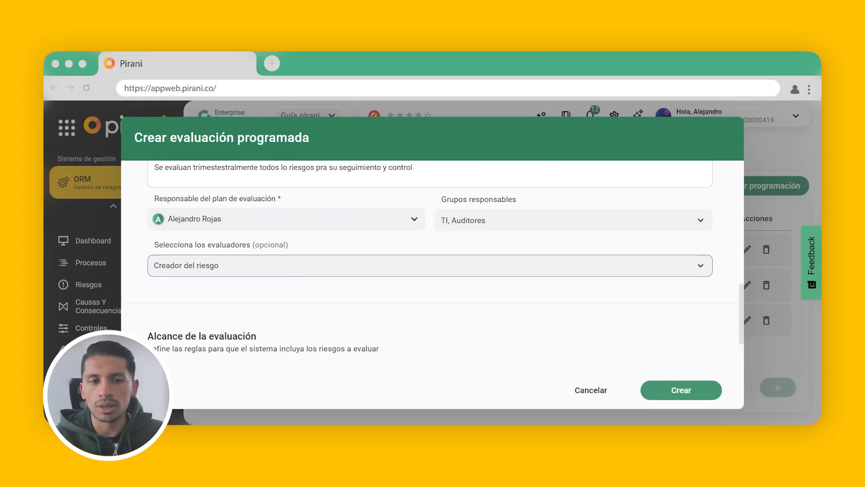
click(295, 275)
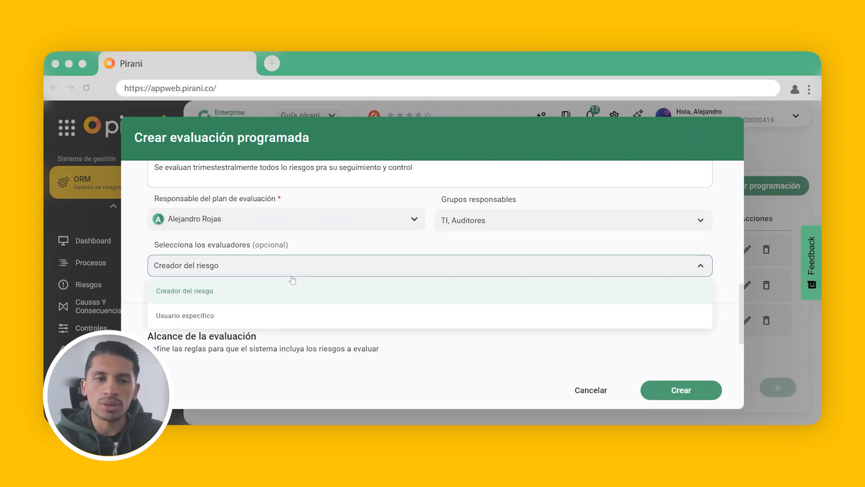
click(238, 316)
scroll(275, 293, down, 2)
click(270, 249)
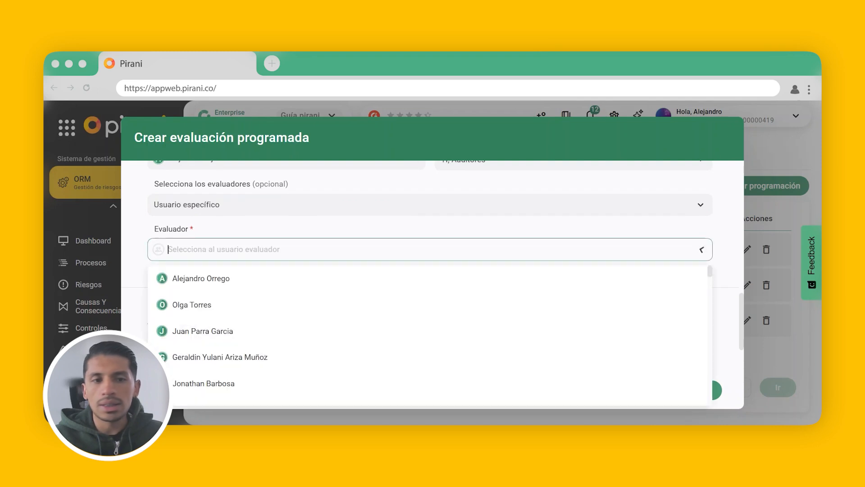
scroll(280, 337, down, 3)
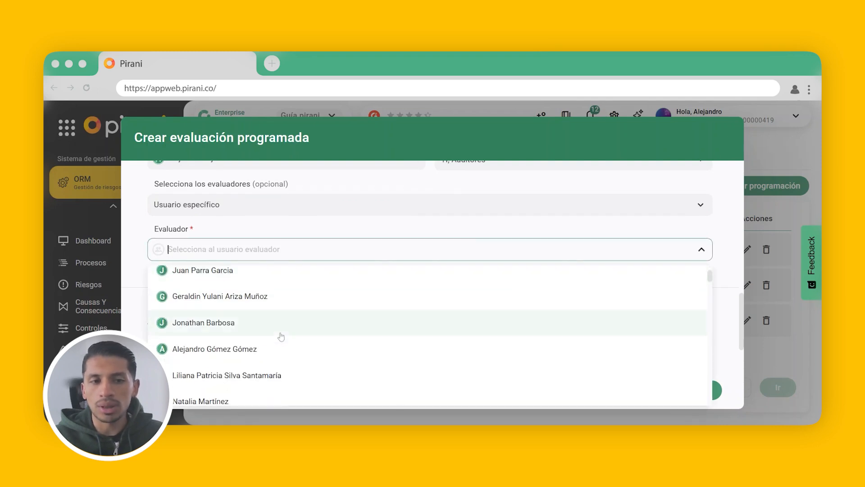
text(roj)
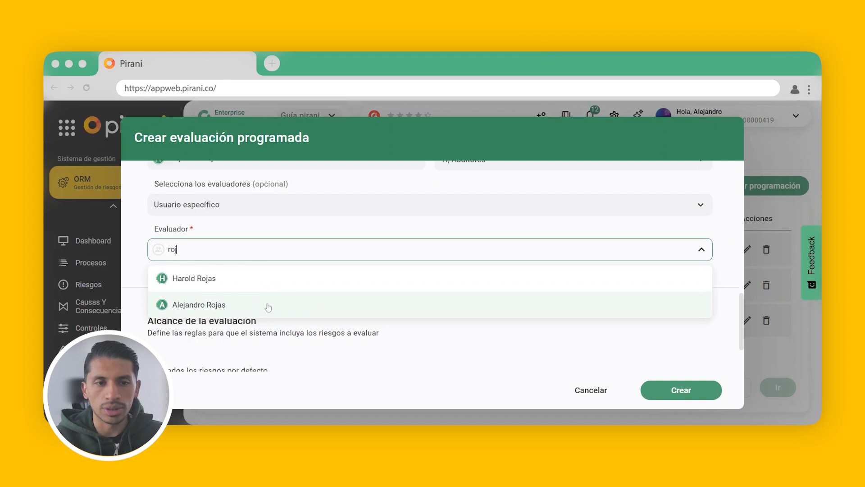
click(268, 306)
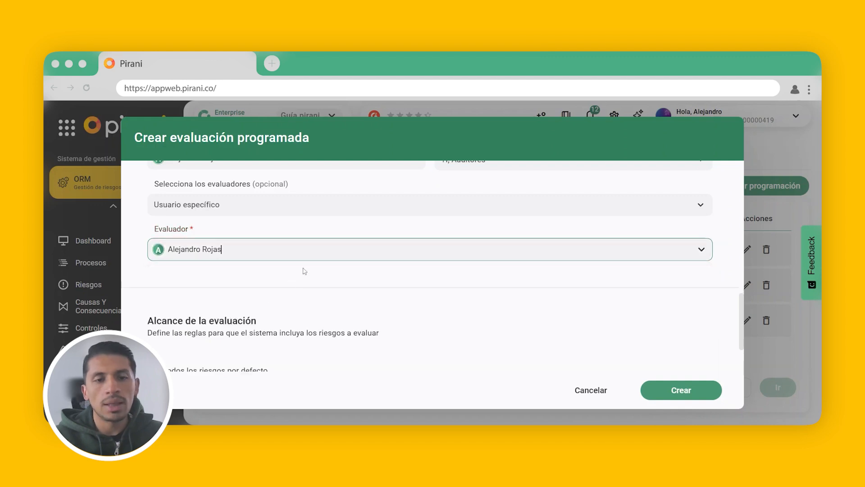
- Set the evaluation scope to be defined by specific criteria instead of all risks by default
scroll(309, 272, up, 2)
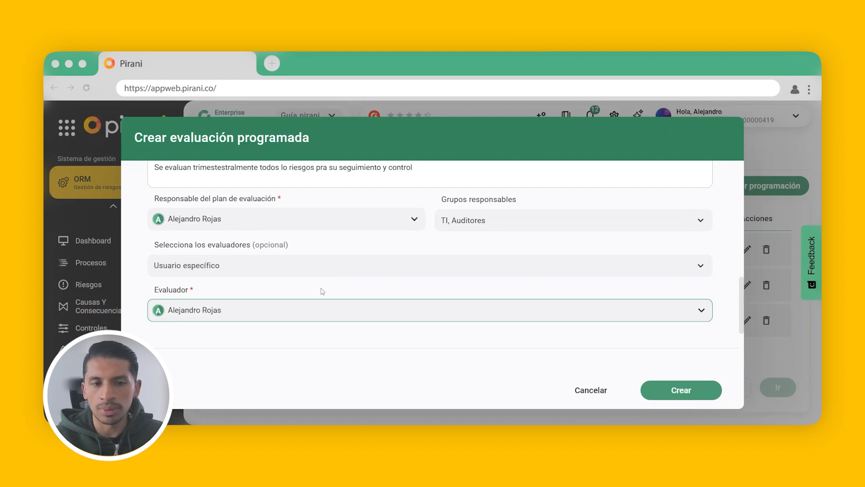
scroll(400, 296, down, 2)
scroll(400, 277, up, 4)
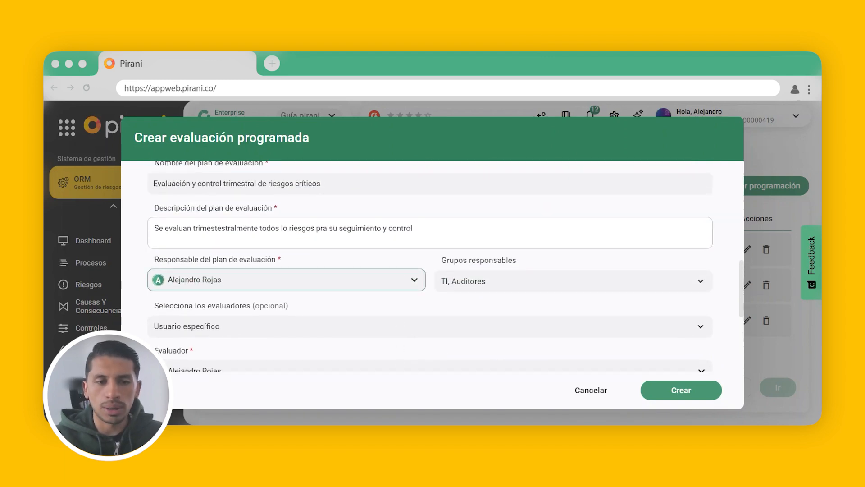
scroll(381, 259, down, 6)
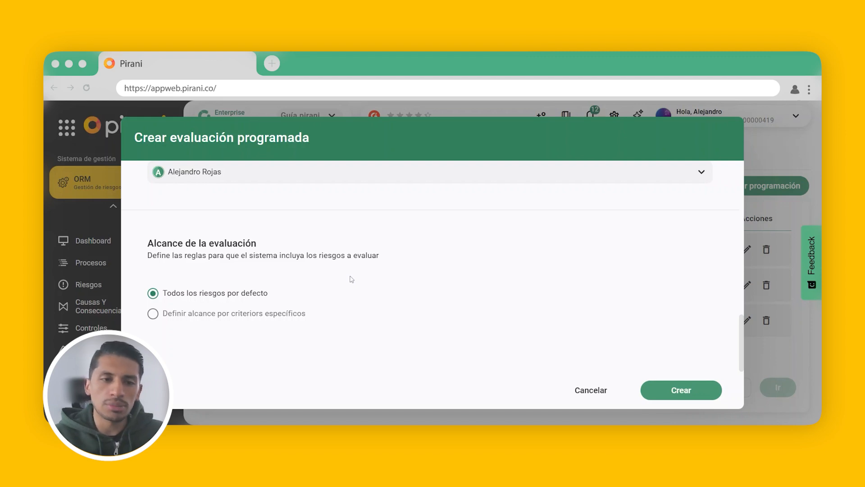
click(154, 314)
scroll(315, 293, down, 1)
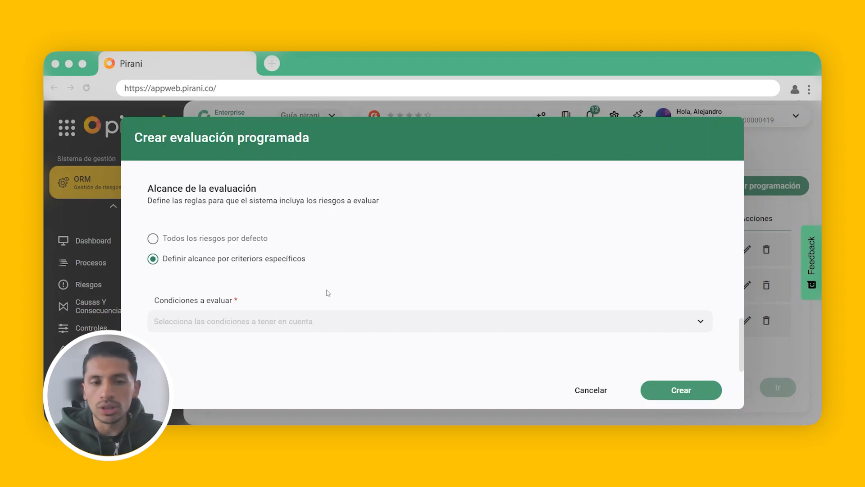
- Add a scope condition by processes to Grupo 1, limited to Desarrollo de software, Proceso de compras and Seguridad de la información, and save it
click(297, 320)
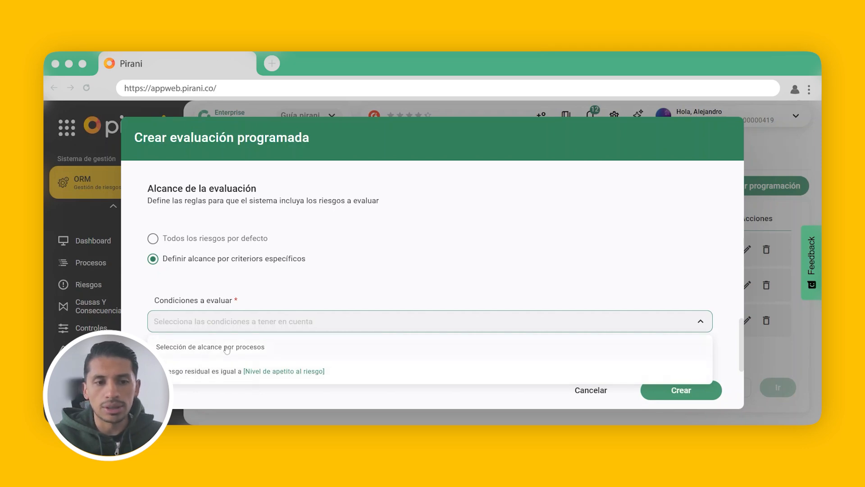
click(264, 347)
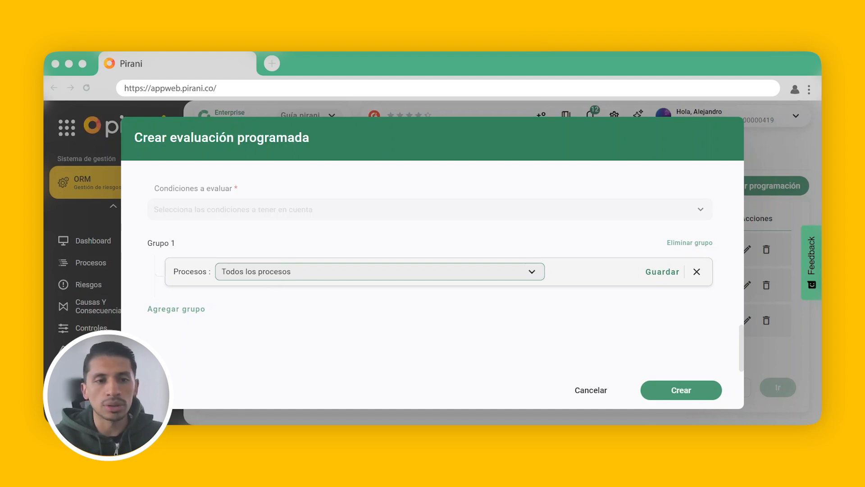
click(257, 272)
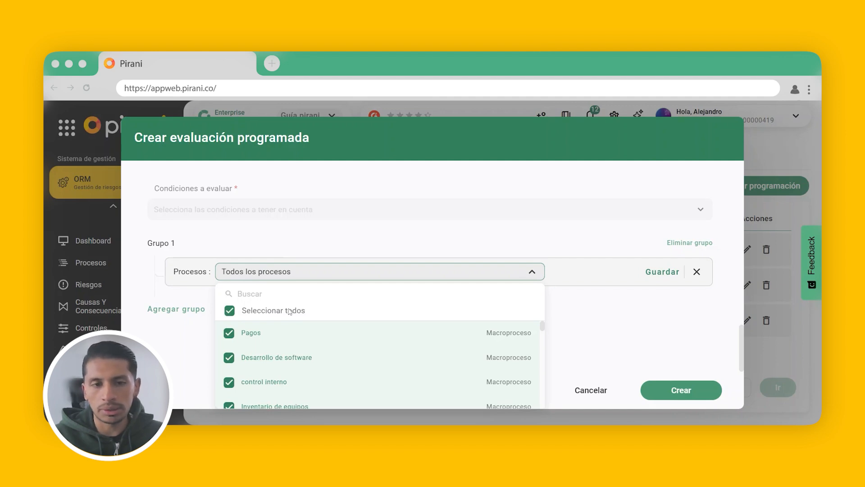
click(231, 312)
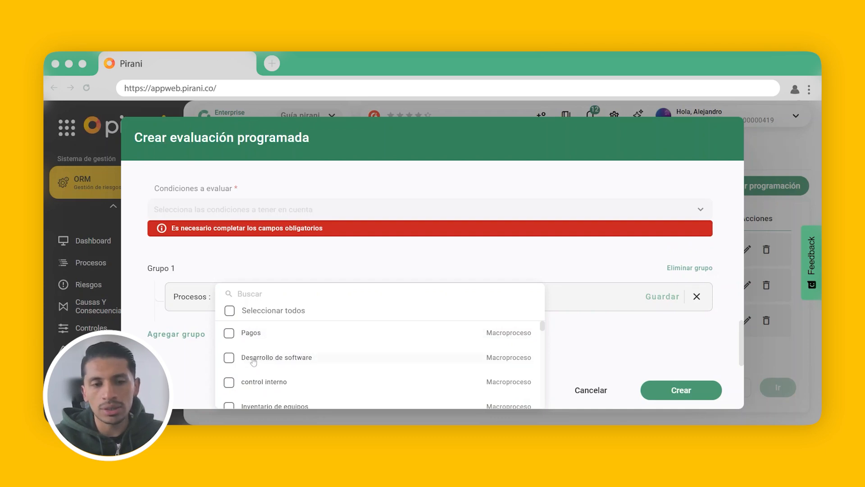
click(229, 358)
scroll(316, 360, down, 3)
click(228, 332)
click(229, 357)
click(641, 287)
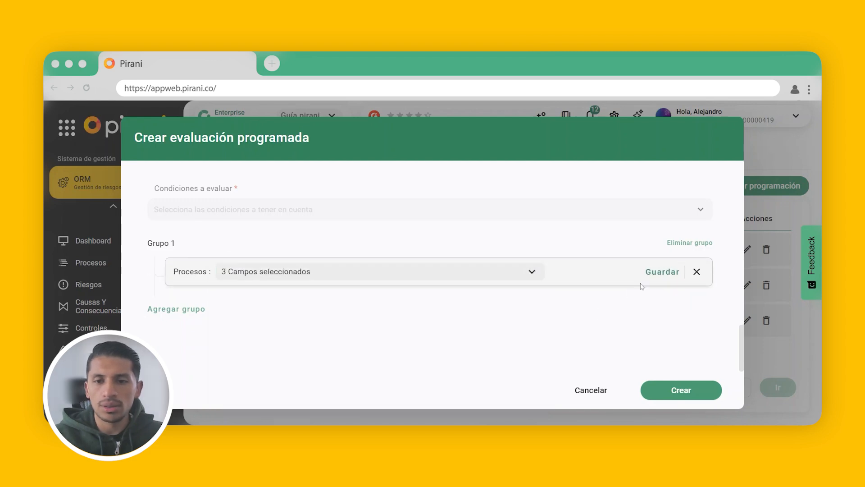
click(662, 271)
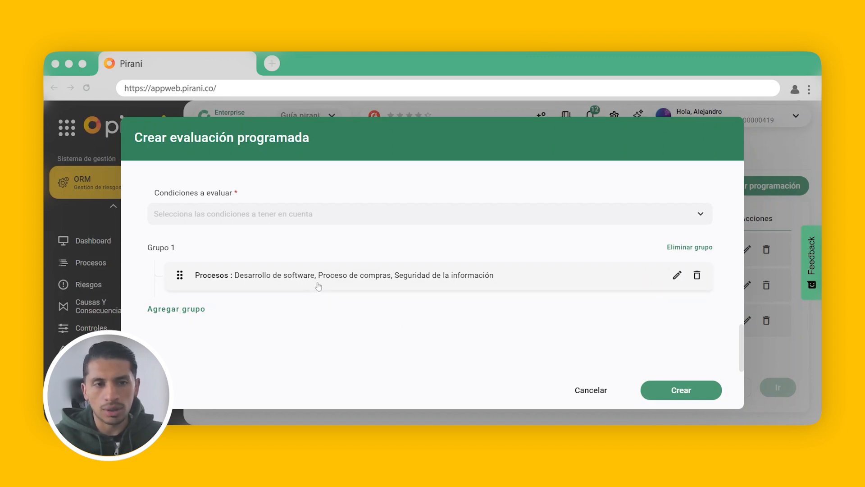
- Add a condition to Grupo 1 that the residual risk equals Alto or Moderado, and save it
click(288, 214)
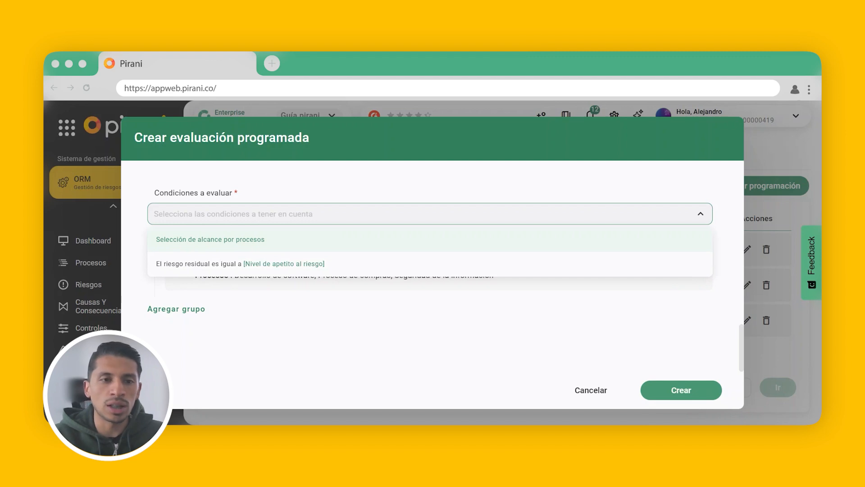
click(189, 265)
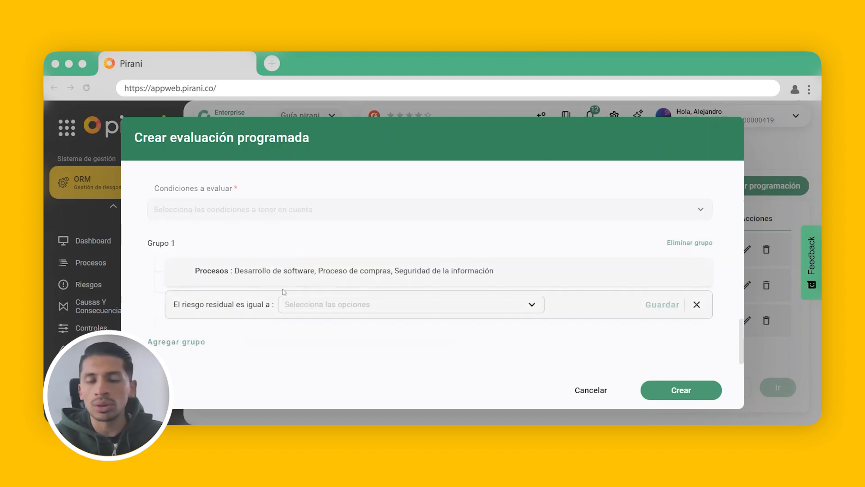
click(369, 305)
scroll(347, 276, down, 1)
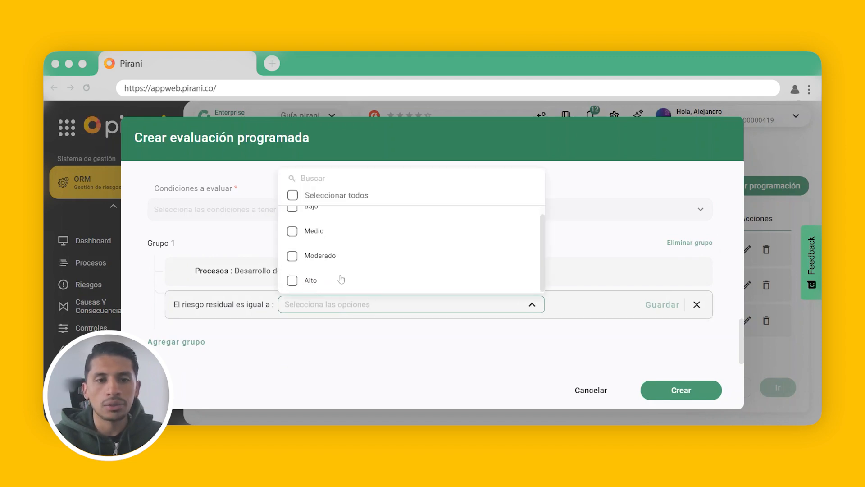
click(292, 280)
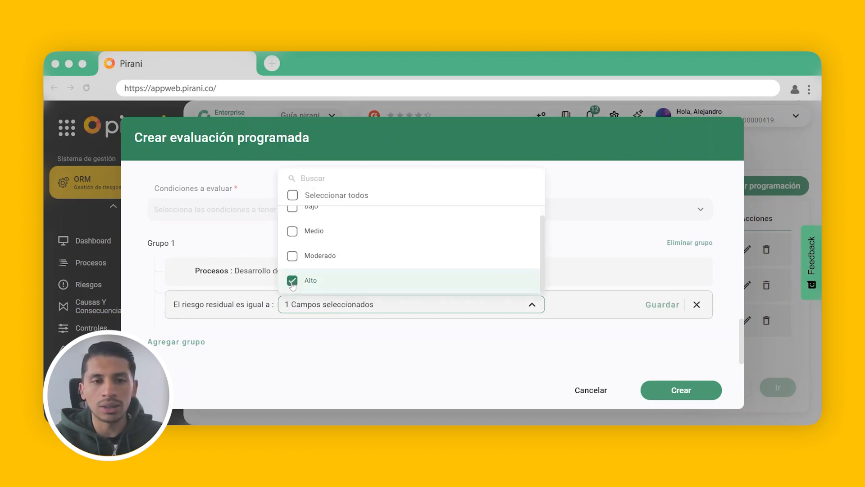
click(292, 256)
click(563, 247)
click(651, 306)
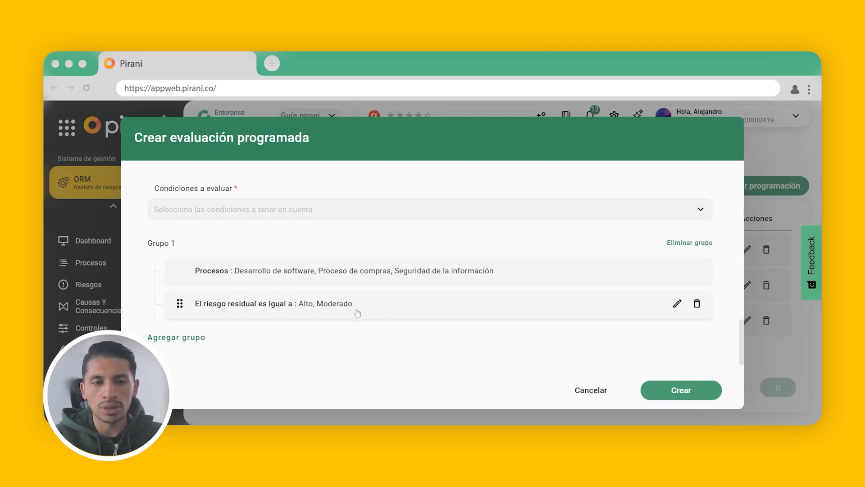
- Add a second condition group to the evaluation scope
scroll(470, 321, down, 1)
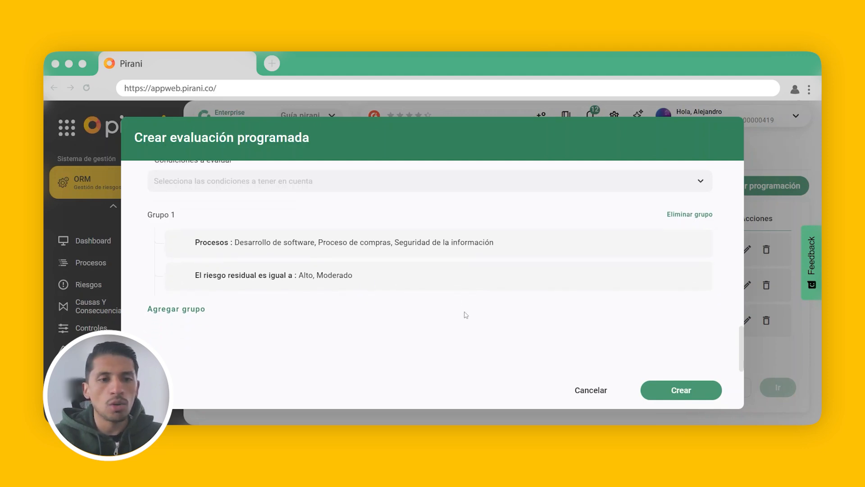
click(190, 311)
scroll(290, 290, down, 2)
scroll(295, 294, up, 2)
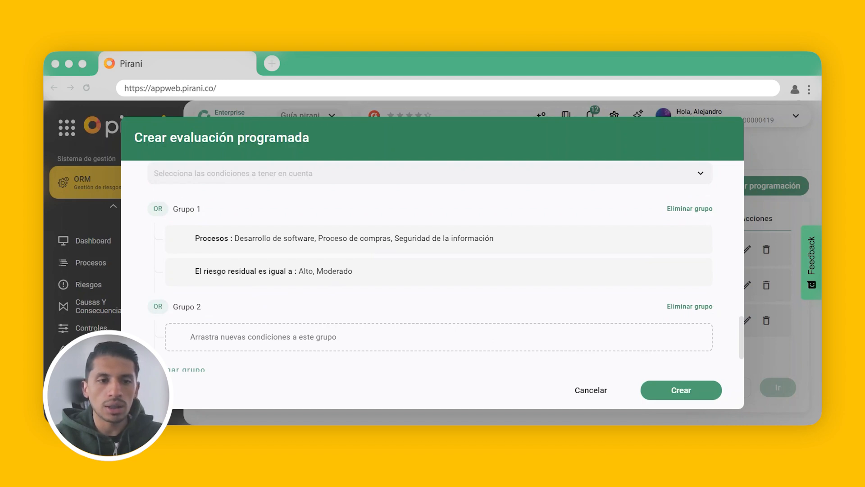
- Add a saved condition to Grupo 2 that the residual risk equals Moderado or Medio
scroll(216, 305, down, 1)
scroll(216, 305, up, 4)
click(250, 298)
scroll(250, 298, down, 1)
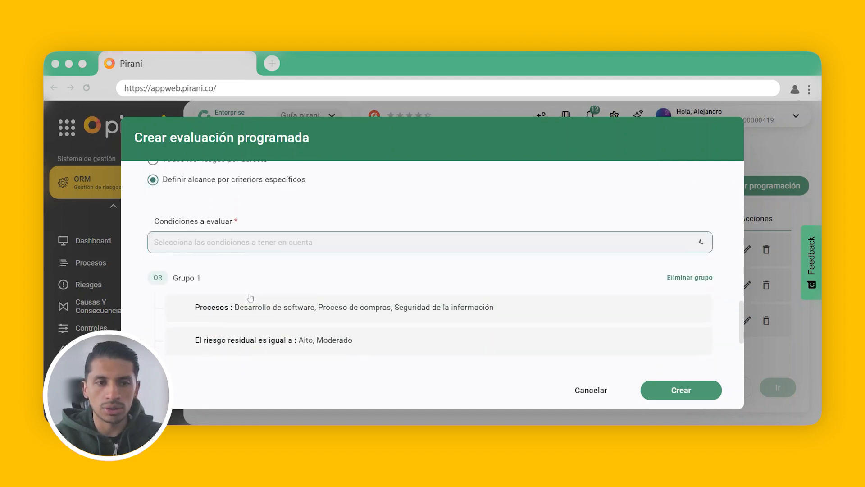
click(309, 286)
scroll(334, 257, down, 3)
click(327, 276)
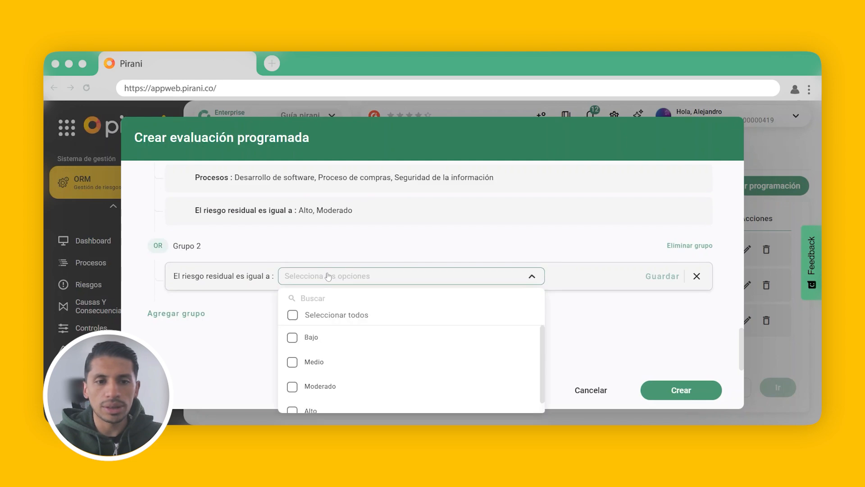
click(293, 386)
click(496, 353)
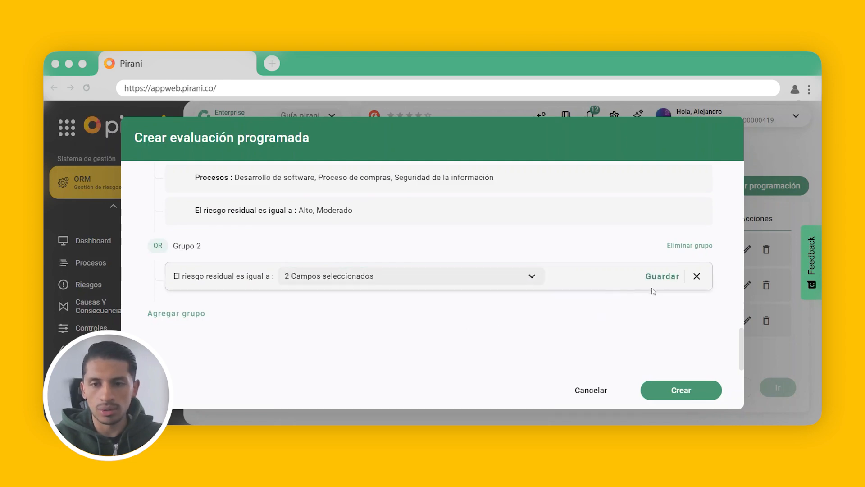
click(660, 277)
- Review the defined condition groups and create the scheduled evaluation
scroll(571, 309, up, 2)
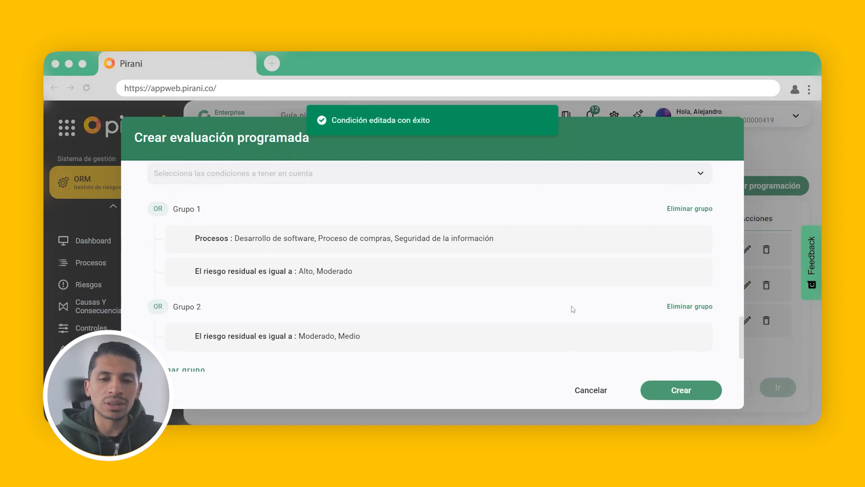
scroll(460, 305, down, 2)
scroll(459, 305, up, 4)
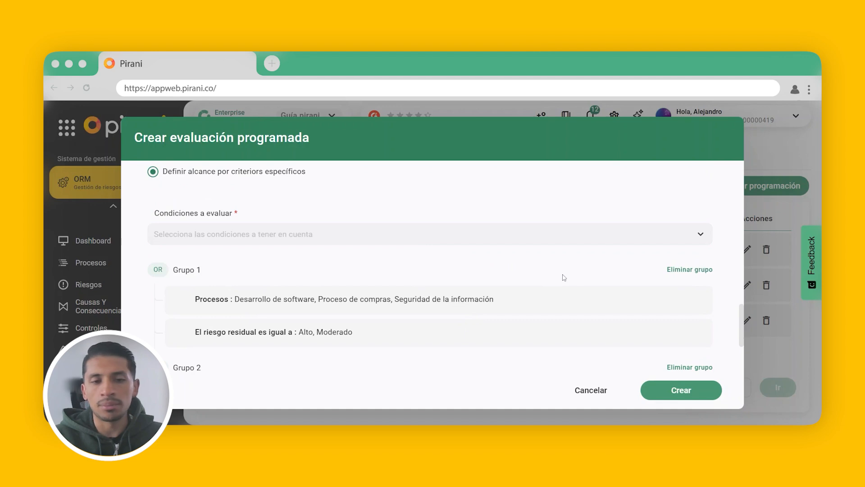
click(672, 390)
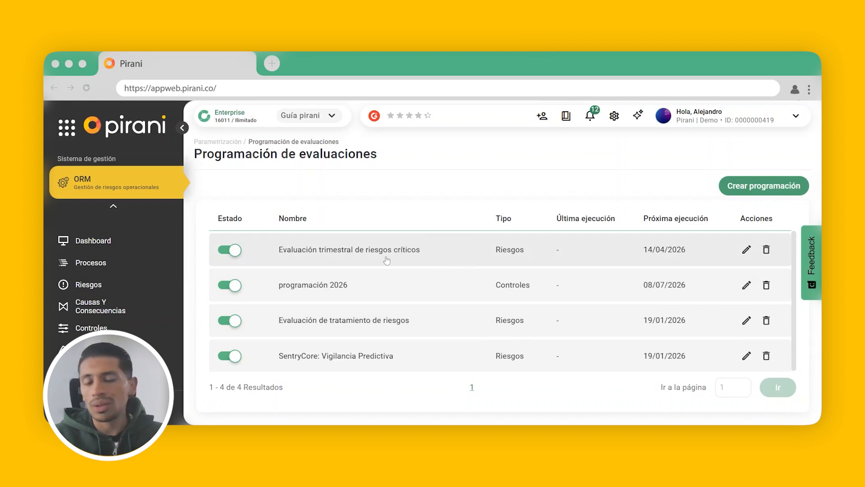
- Go to the Evaluaciones module and open the details of the plan Evaluación y control trimestral de riesgos críticos
scroll(105, 298, down, 2)
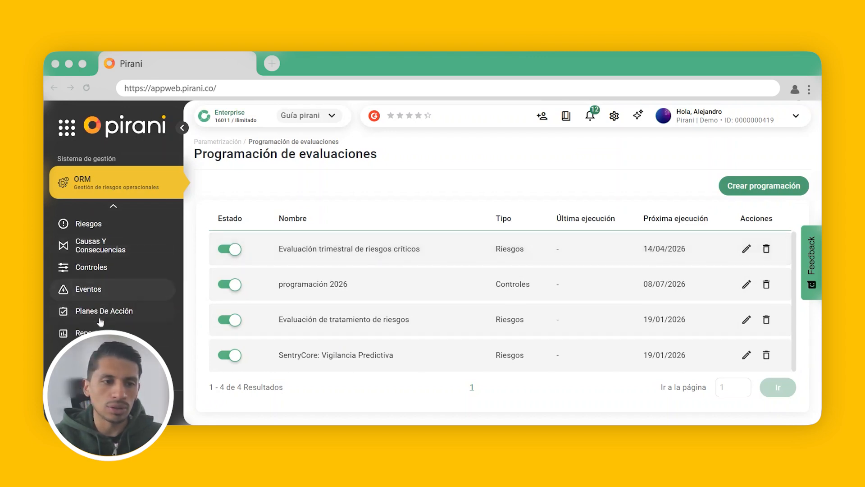
scroll(104, 312, down, 1)
click(105, 340)
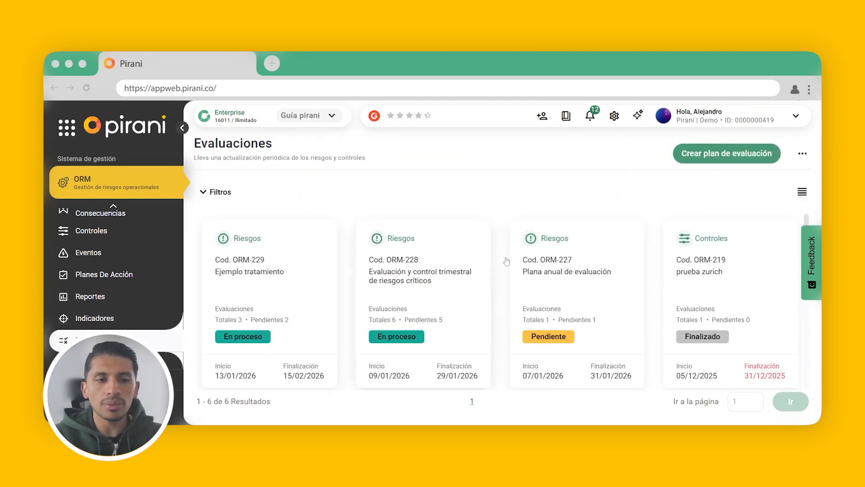
click(429, 284)
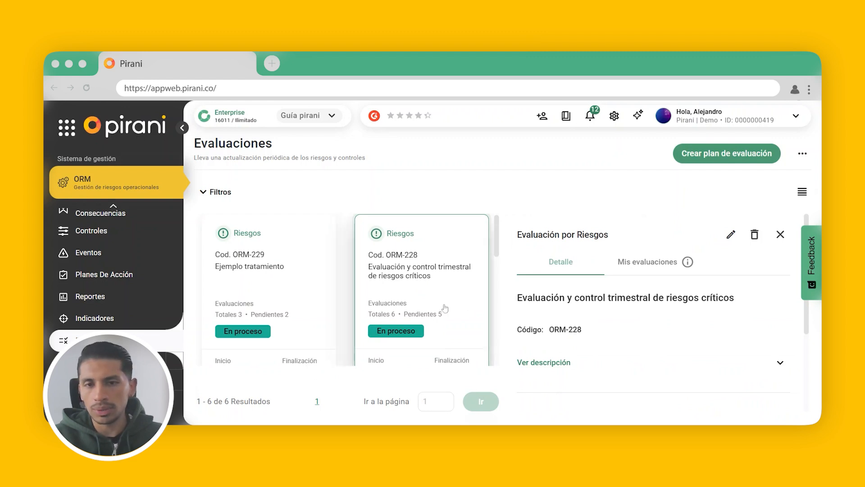
- Open the plan for editing, examine its general information and its risks and evaluators under Entidades a evaluar, and close it without saving
click(731, 233)
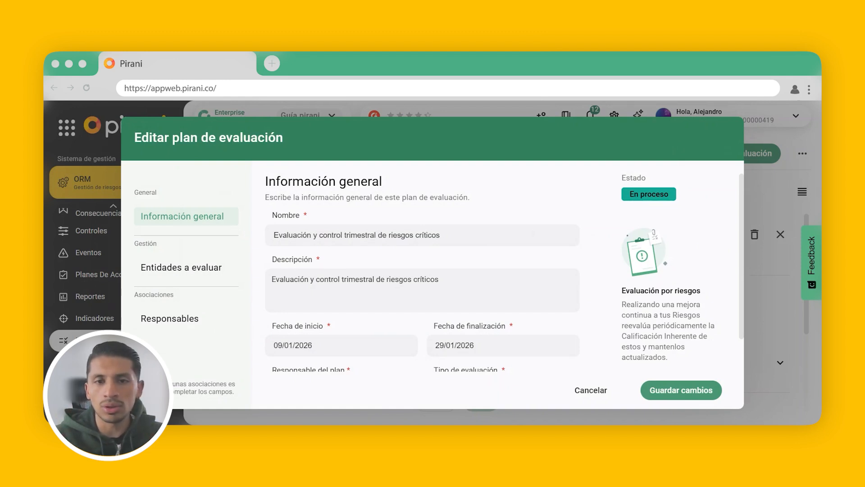
click(460, 236)
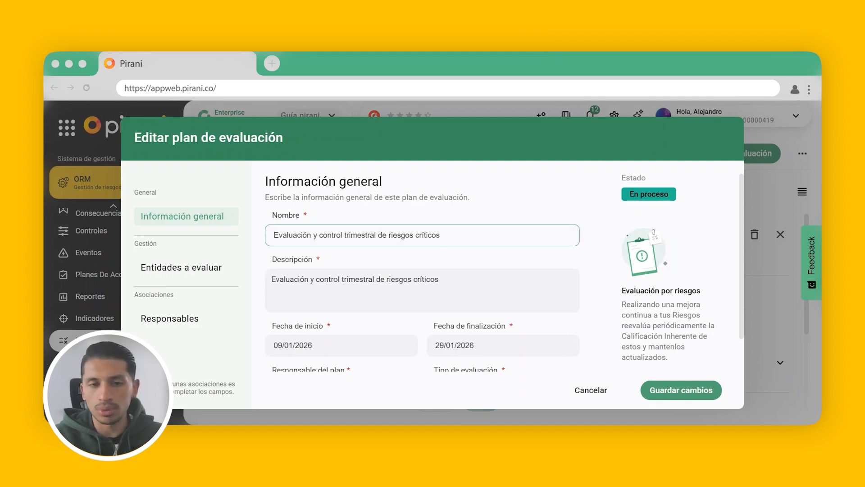
scroll(505, 272, down, 2)
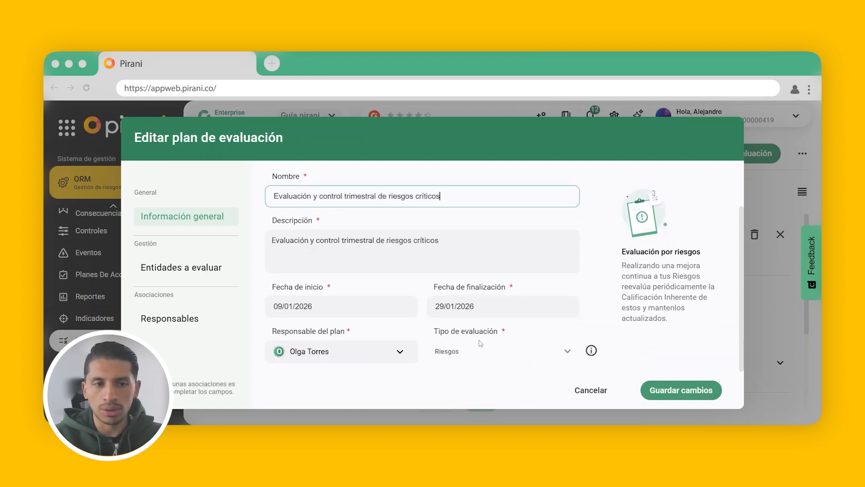
click(198, 271)
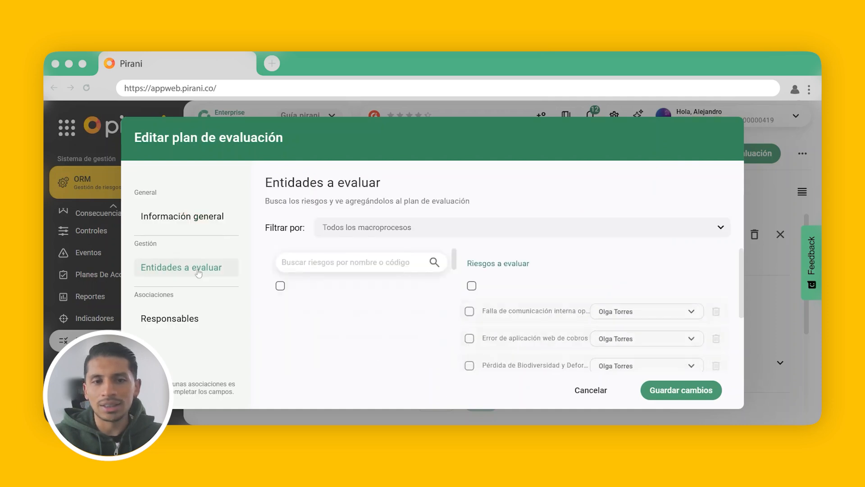
scroll(455, 290, down, 3)
scroll(546, 291, down, 3)
scroll(552, 269, down, 2)
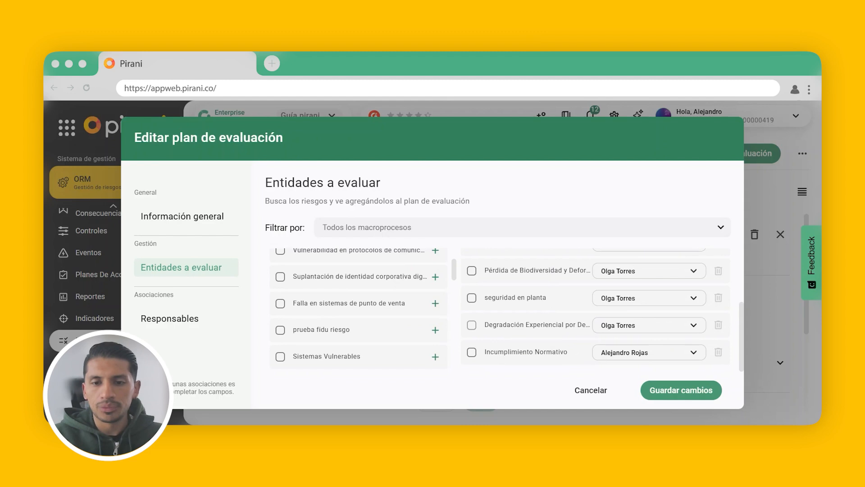
click(589, 392)
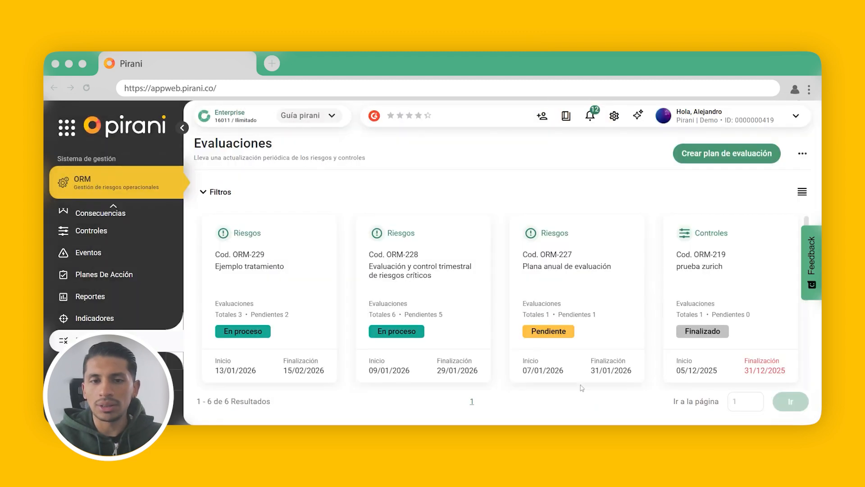
- Reopen the plan Evaluación y control trimestral de riesgos críticos and review its individual evaluations with their assignees and statuses
click(427, 282)
scroll(610, 316, down, 2)
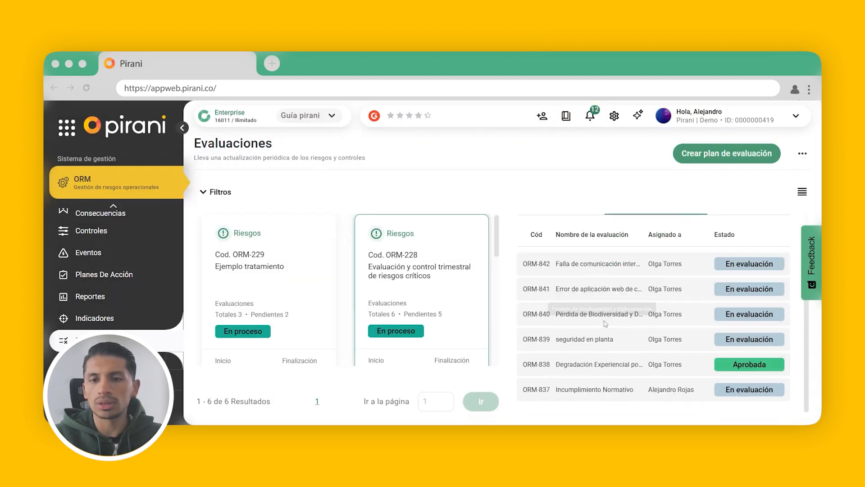
scroll(610, 348, up, 2)
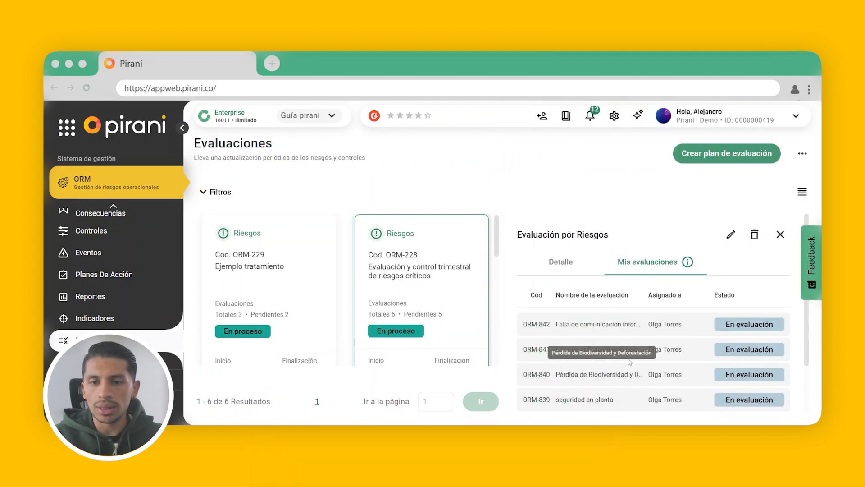
scroll(584, 298, down, 2)
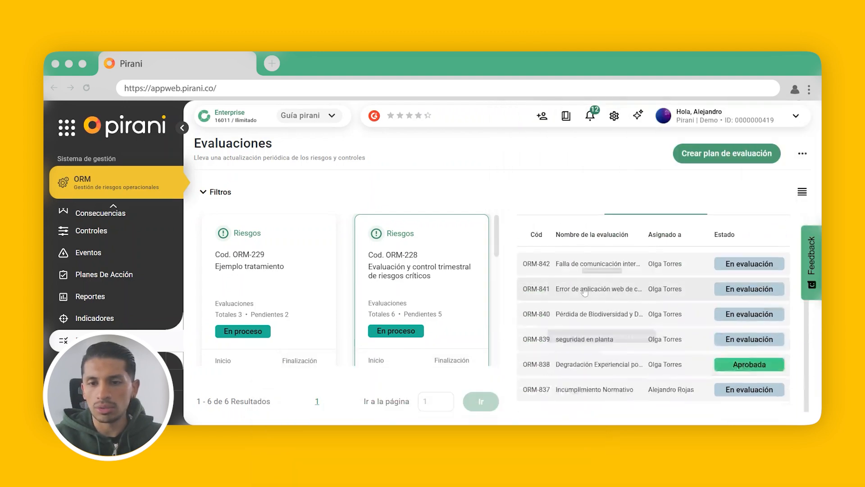
- Open the Incumplimiento Normativo evaluation and examine the new impact ratings and justifications, including the Legal and Reputacional variables
click(602, 391)
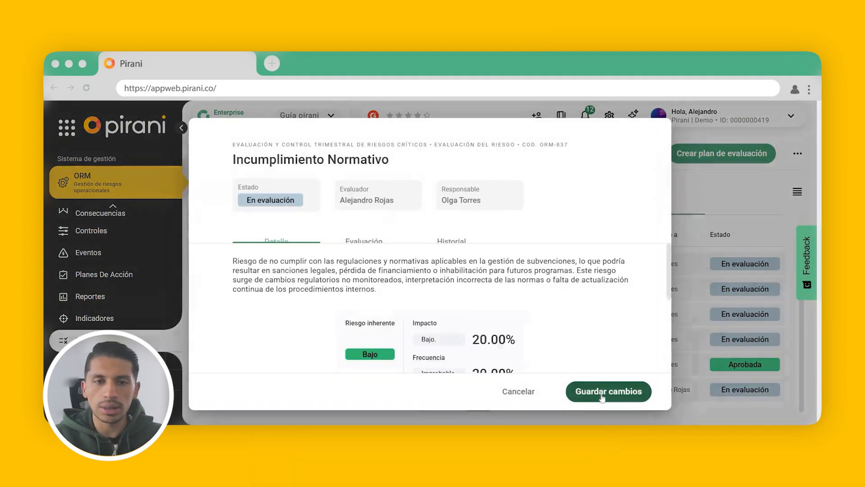
click(376, 242)
click(567, 301)
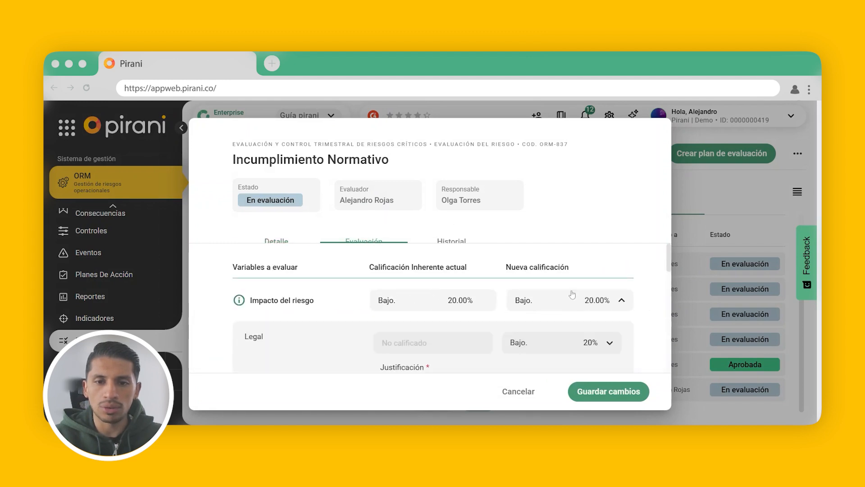
scroll(566, 301, down, 3)
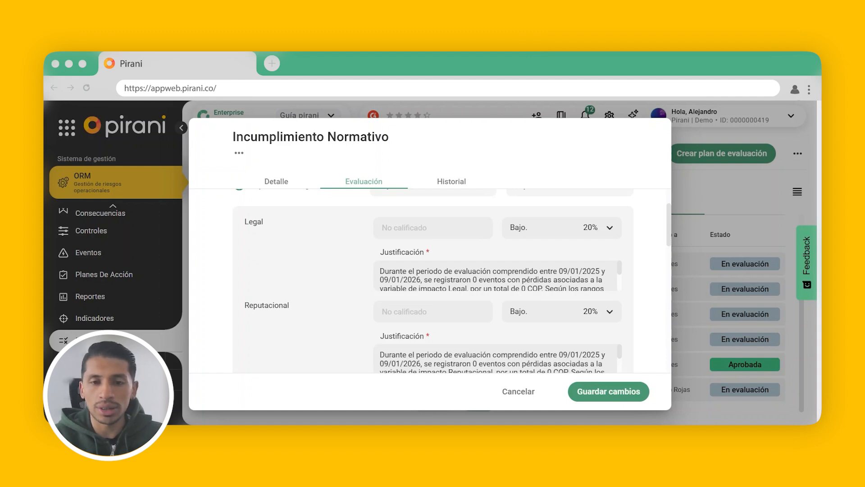
scroll(552, 256, up, 5)
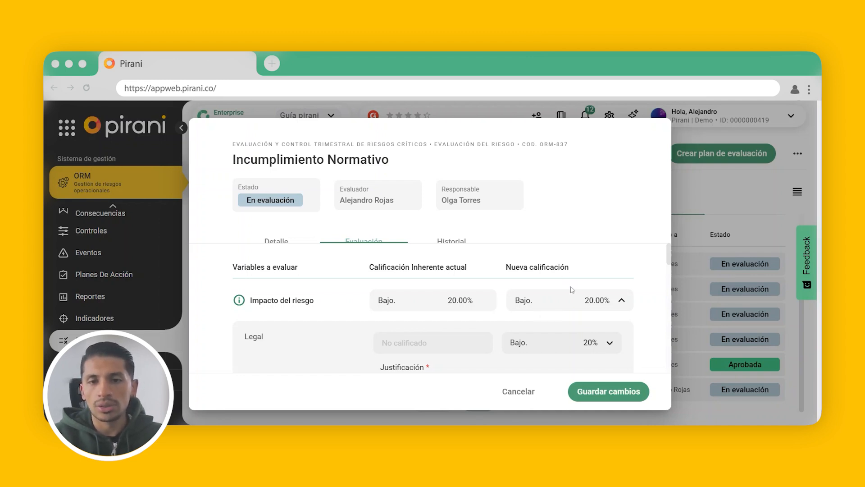
- Examine the remaining impact variables and the Frecuencia del riesgo variables with their justifications in the Incumplimiento Normativo evaluation, and close it
scroll(572, 290, down, 3)
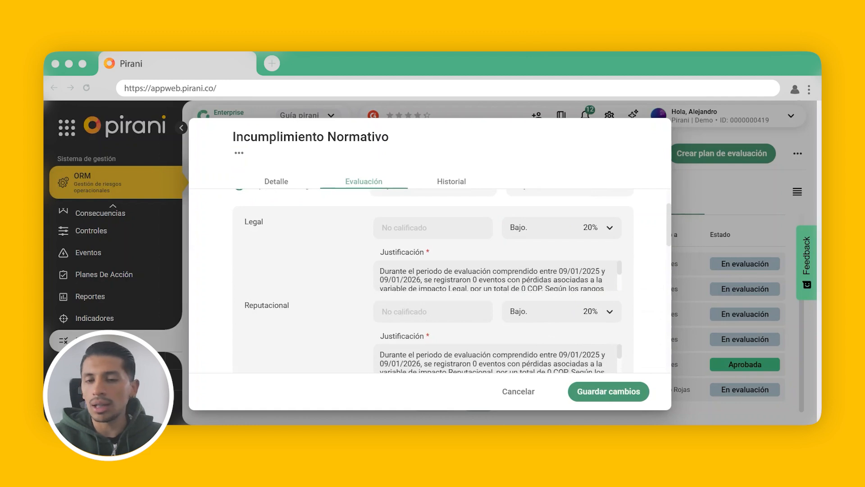
scroll(557, 284, down, 5)
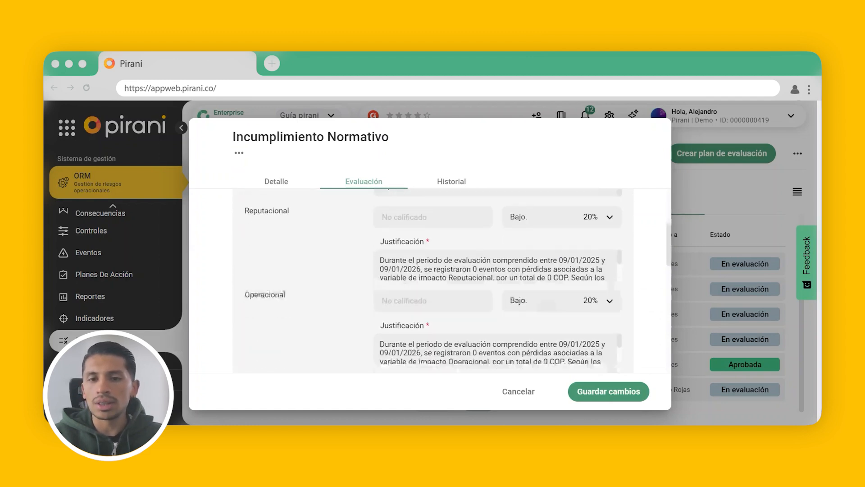
scroll(557, 296, down, 2)
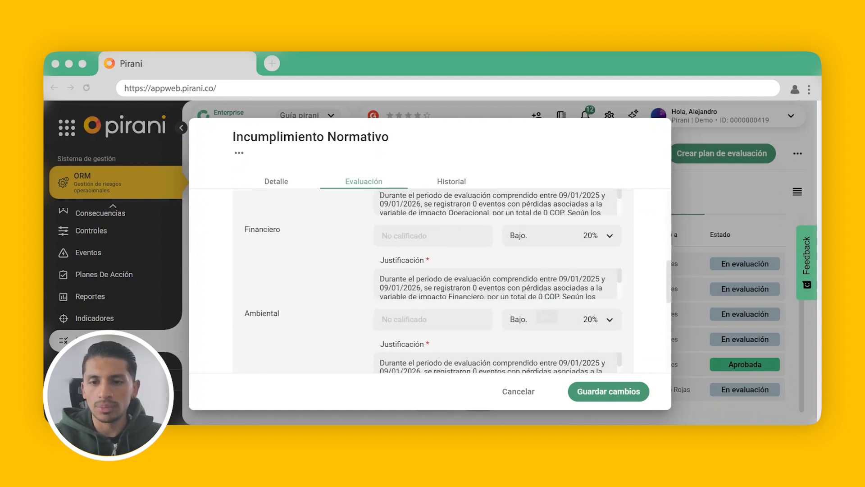
scroll(496, 284, down, 3)
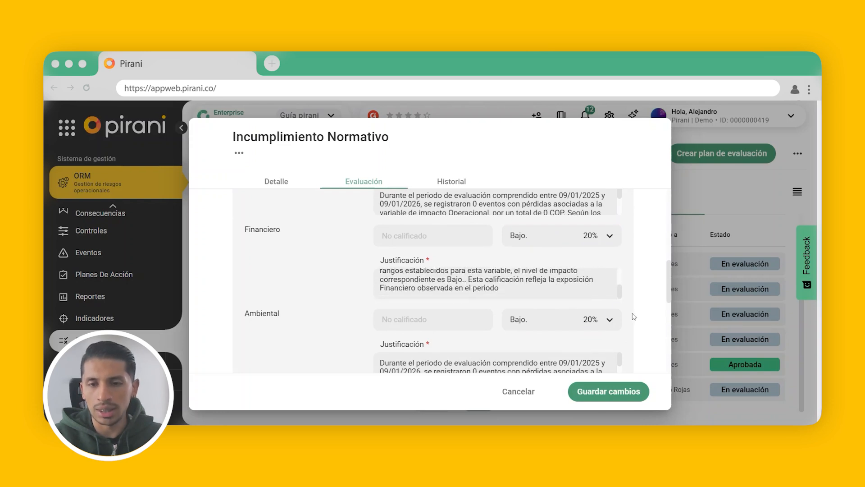
scroll(601, 312, down, 5)
scroll(601, 315, down, 8)
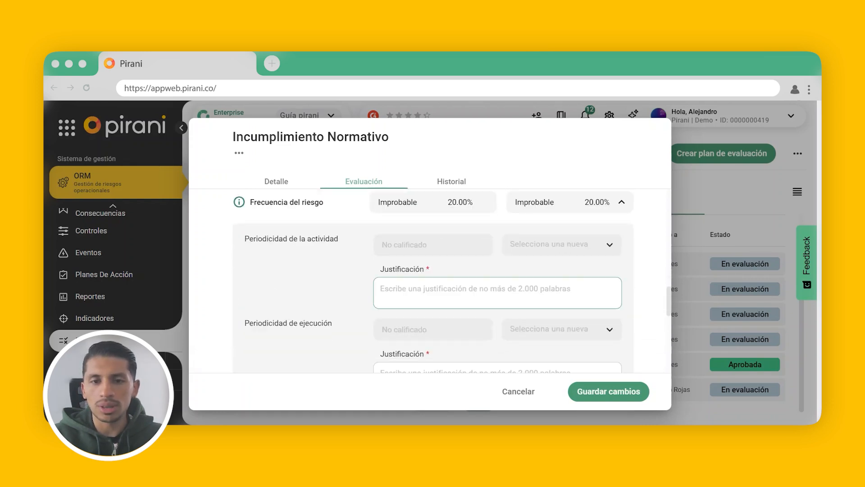
scroll(617, 289, down, 5)
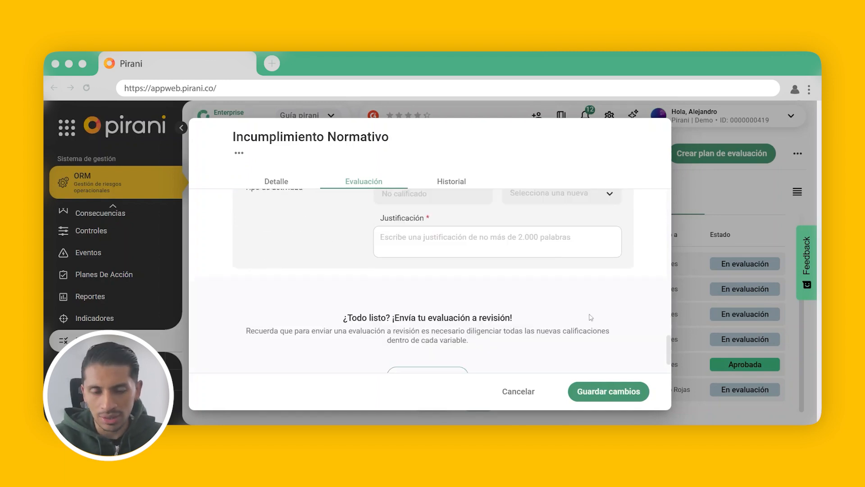
scroll(519, 324, up, 2)
scroll(519, 323, up, 8)
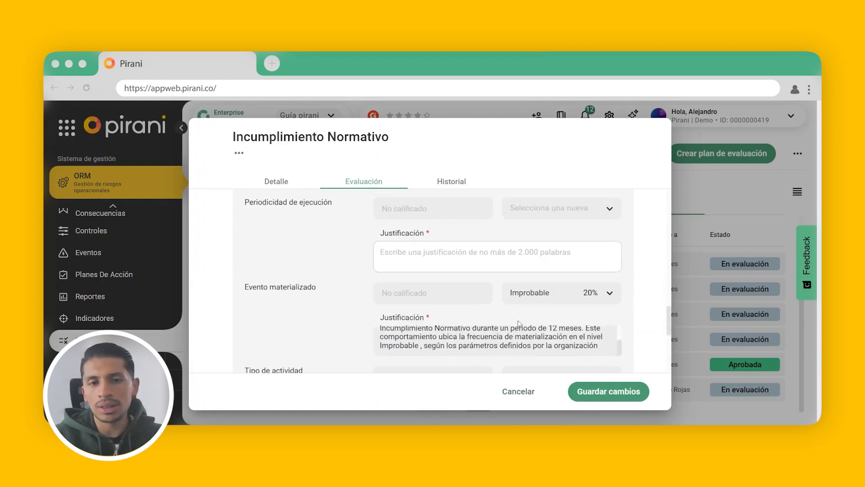
scroll(517, 327, up, 6)
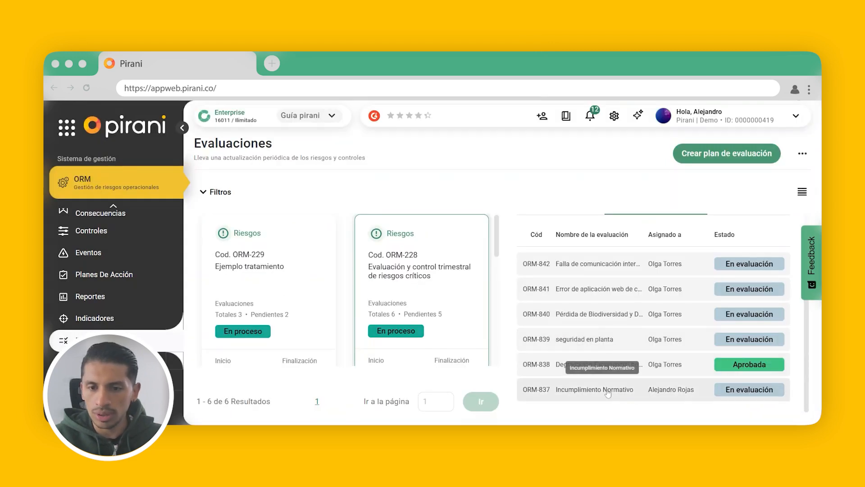
- Reopen the Incumplimiento Normativo evaluation and rate the Legal impact Medio (40%), with the justification "En ambito legal este criterio se considera mayor"
click(621, 390)
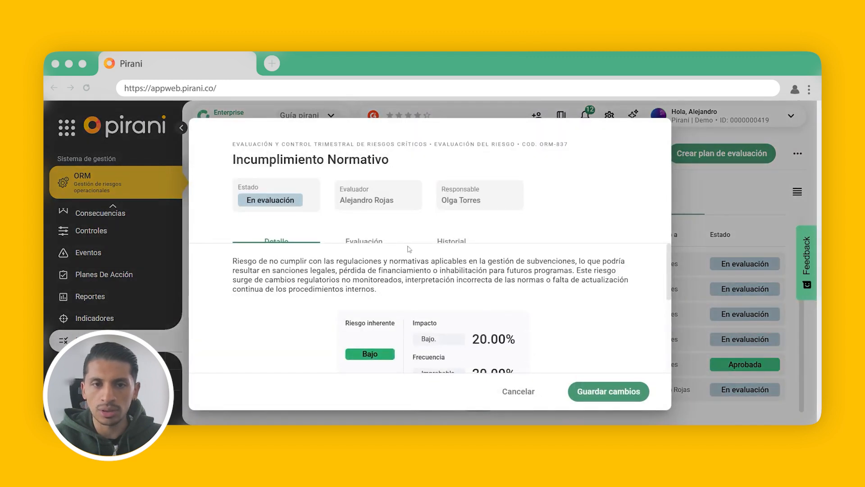
click(378, 239)
scroll(580, 305, down, 3)
scroll(544, 292, up, 2)
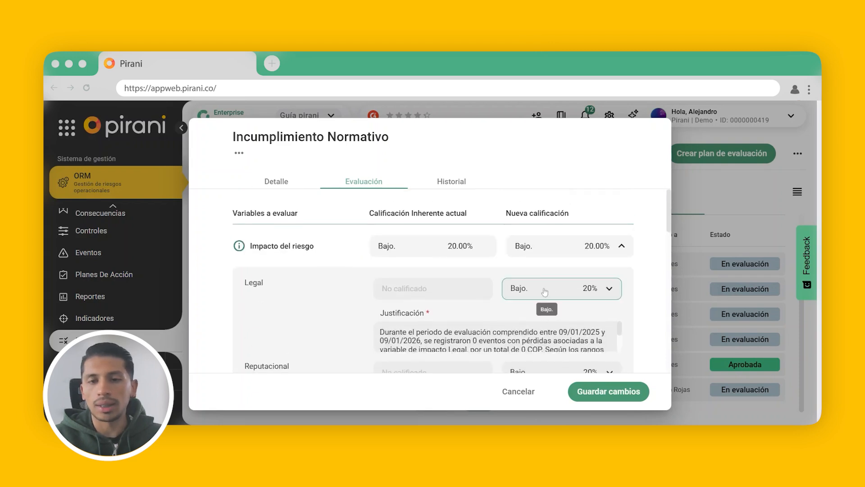
click(581, 298)
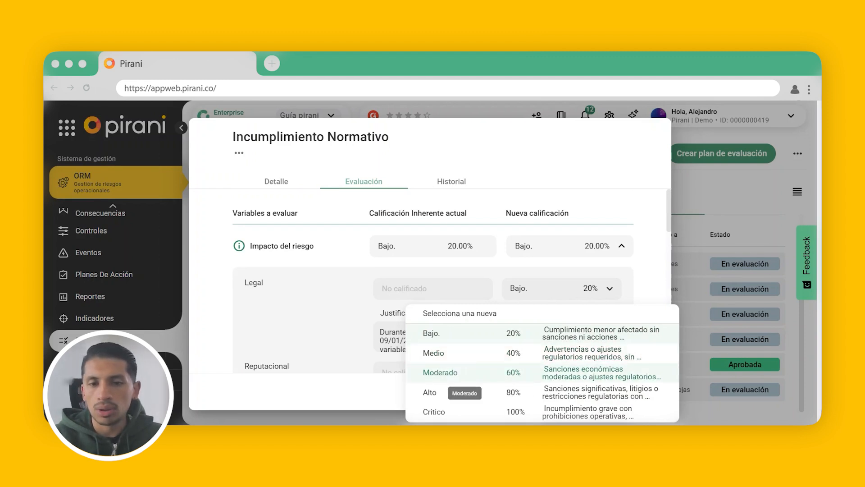
click(455, 354)
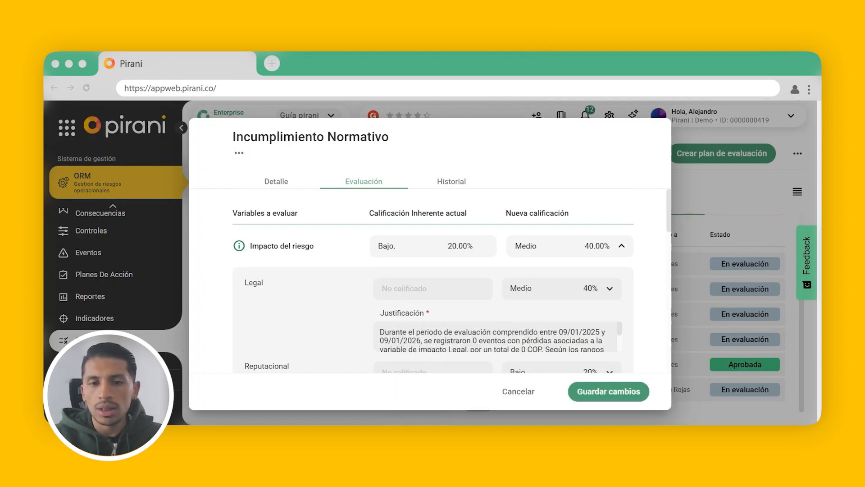
key(ctrl+a)
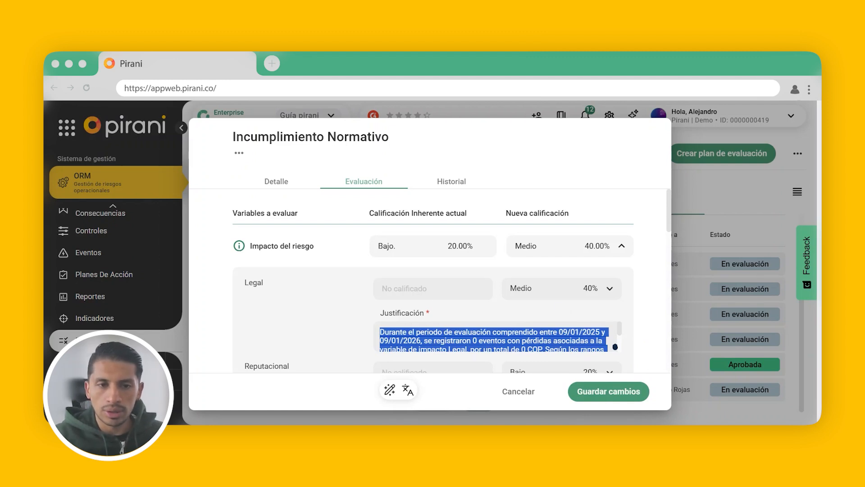
text(En ambito legal este criterio se considera mayor)
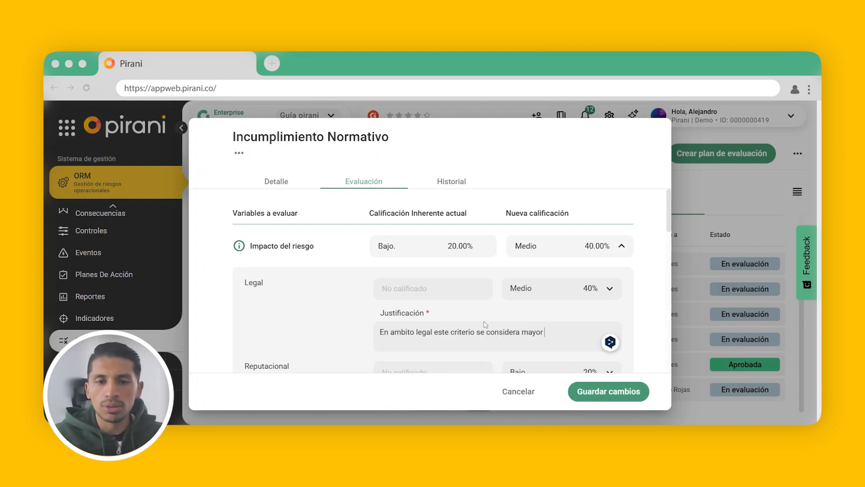
- Under Frecuencia del riesgo, rate Periodicidad de la actividad Ocasional (60%), with the justification "Esta activida se considera ocasional"
scroll(485, 325, down, 6)
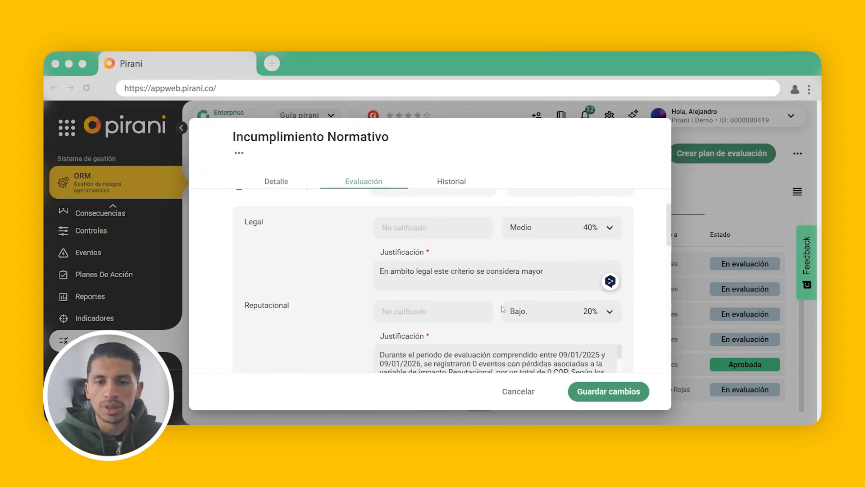
scroll(458, 280, down, 6)
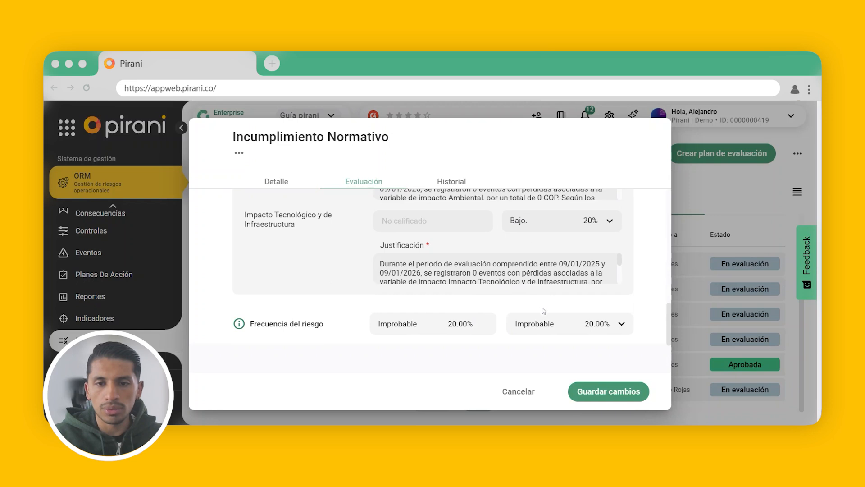
scroll(542, 306, down, 2)
click(544, 271)
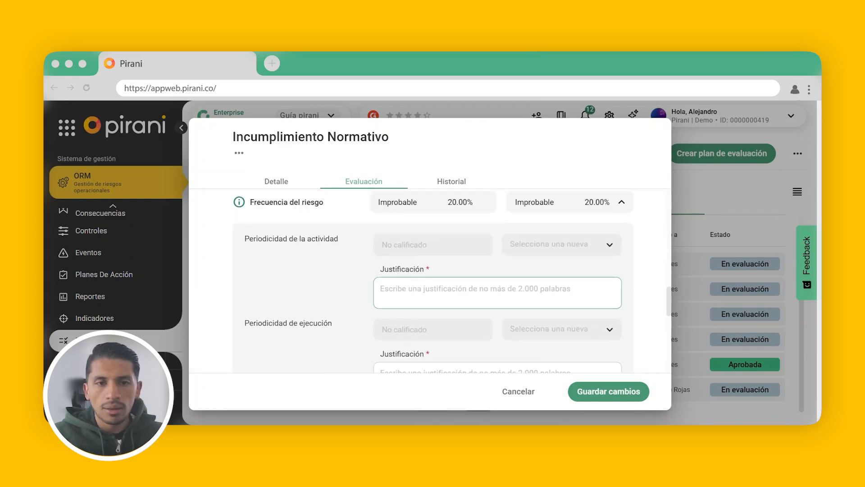
scroll(536, 243, up, 1)
scroll(545, 280, down, 6)
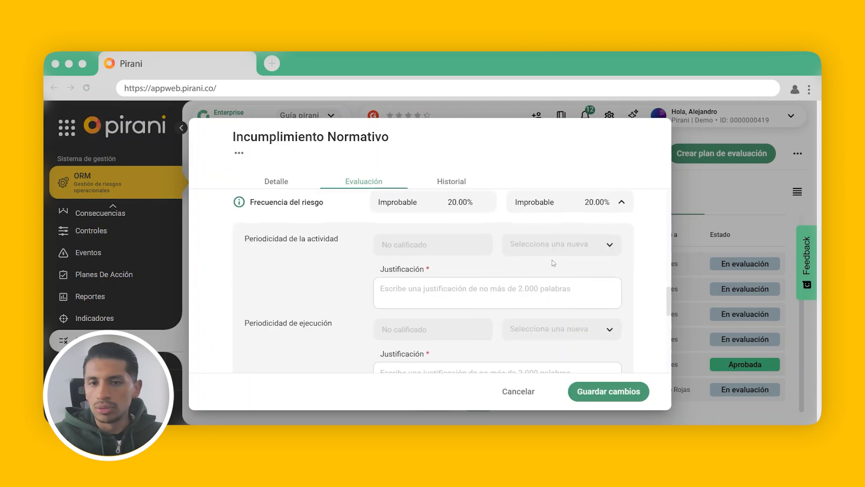
scroll(496, 352, up, 5)
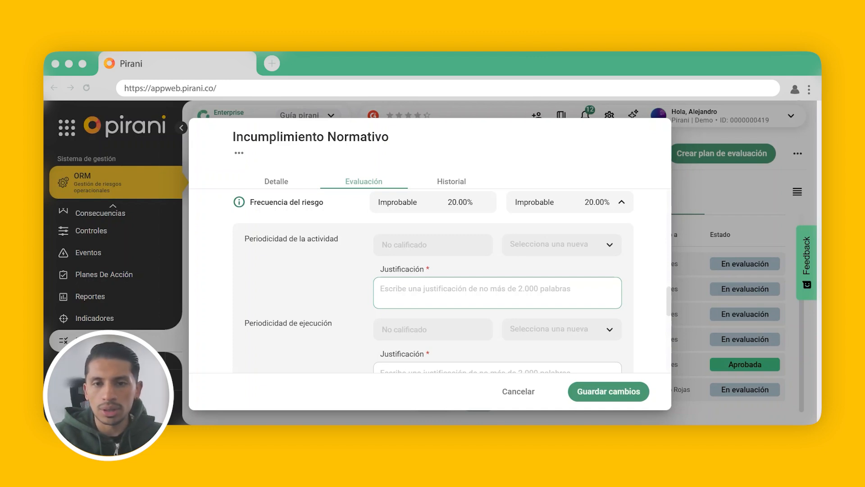
click(549, 253)
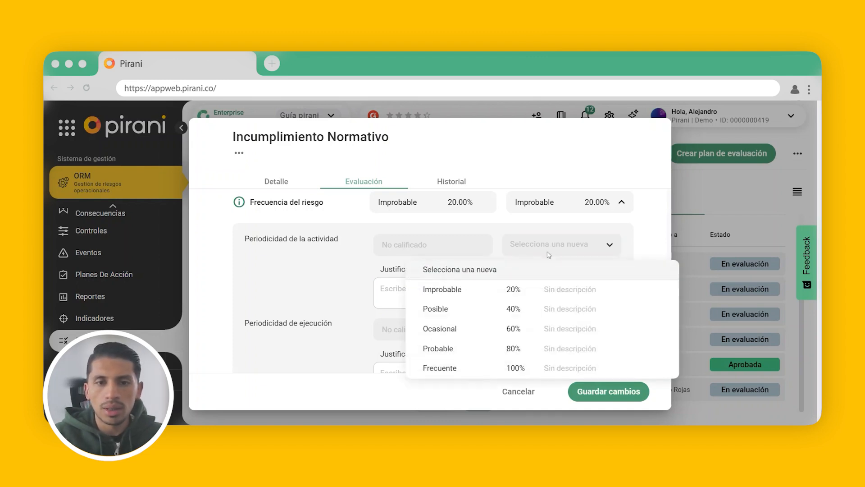
click(489, 329)
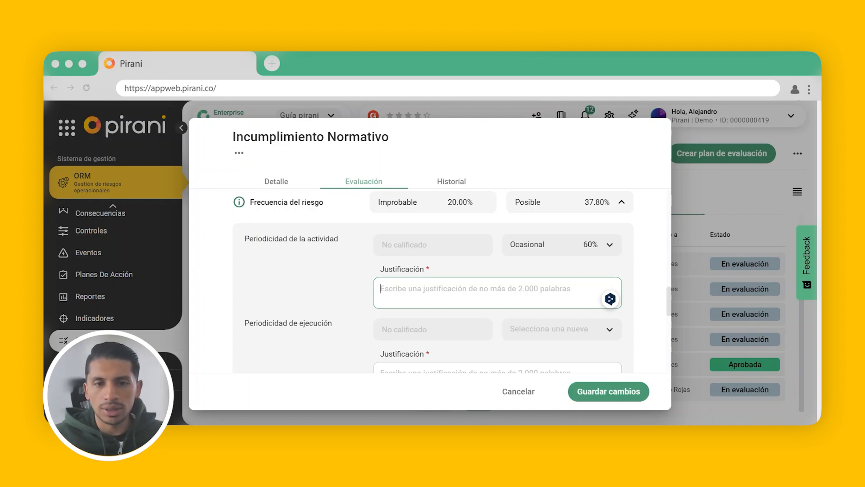
text(Esta activida se considera ocasional)
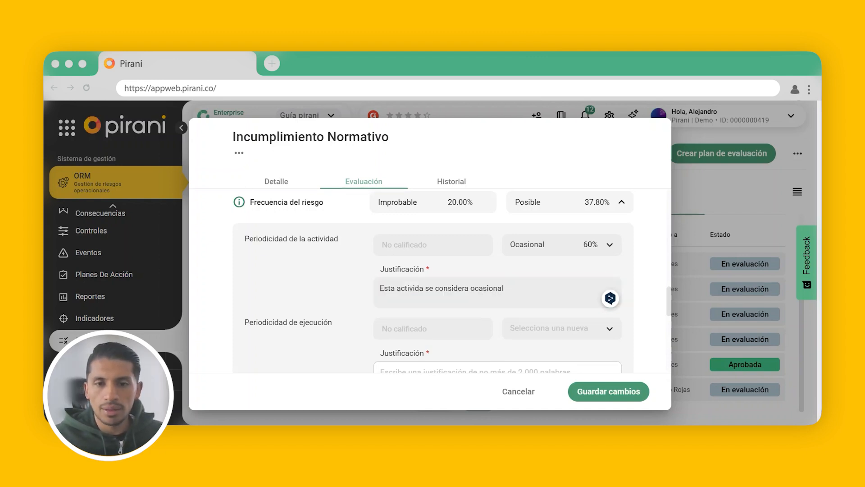
- For Periodicidad de ejecución, choose the unrated option Selecciona una nueva and enter NA as the justification
scroll(536, 291, down, 3)
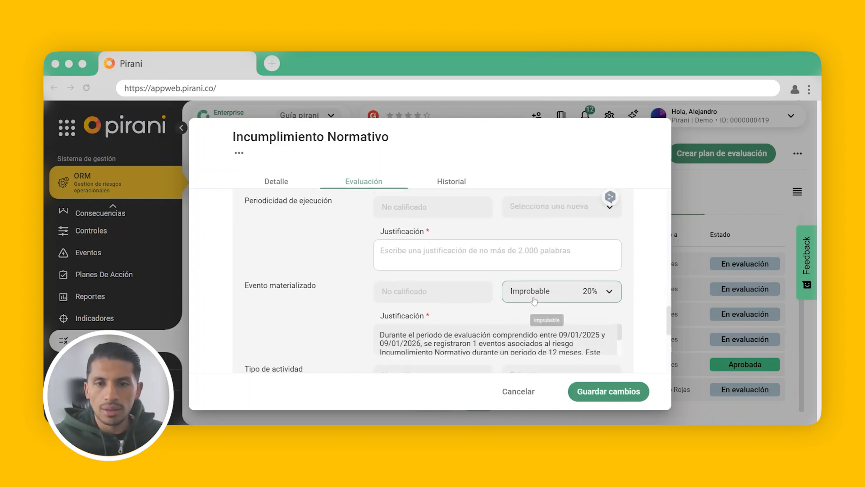
click(546, 210)
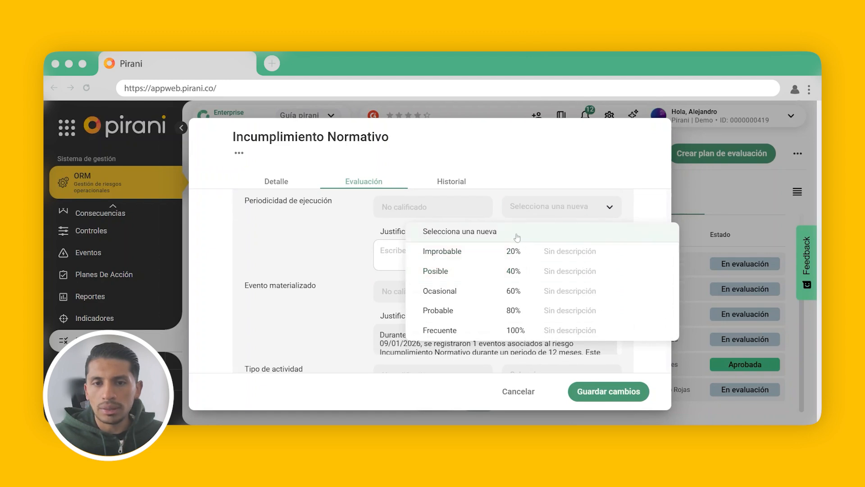
click(516, 237)
text(N)
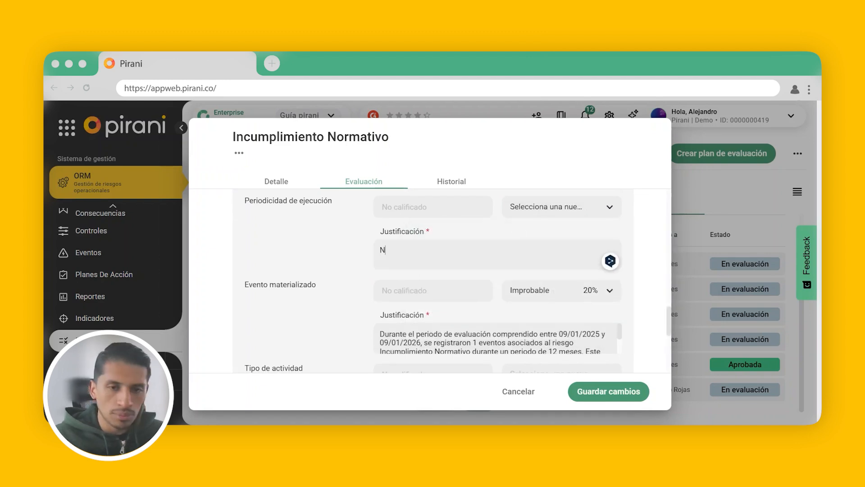
- For Tipo de actividad, choose the unrated option Selecciona una nueva and enter NA as the justification
scroll(457, 250, down, 3)
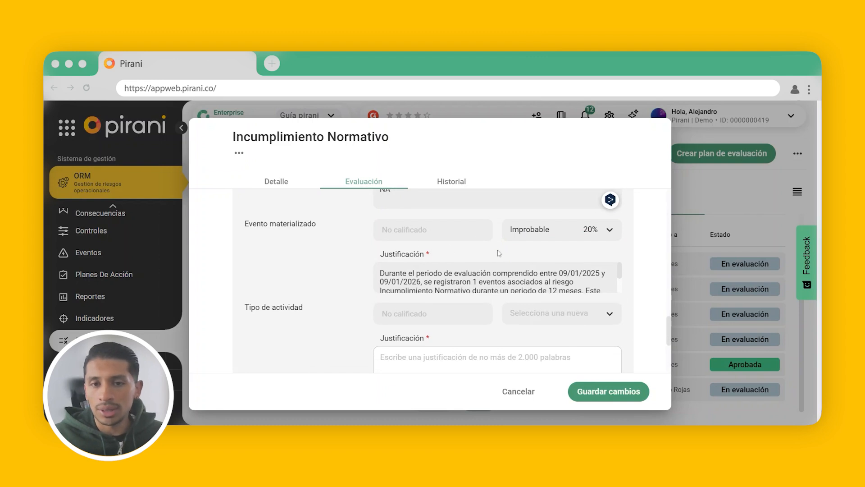
scroll(536, 275, down, 1)
scroll(545, 274, down, 3)
scroll(545, 275, up, 1)
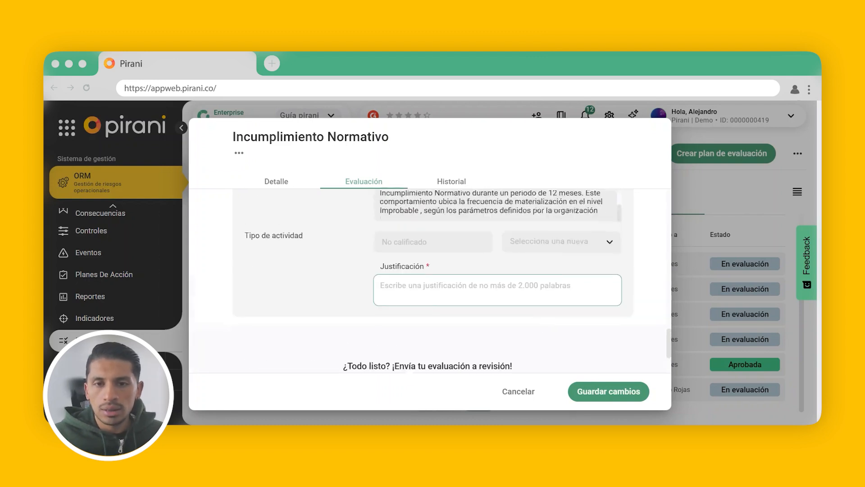
click(545, 254)
click(524, 282)
click(521, 297)
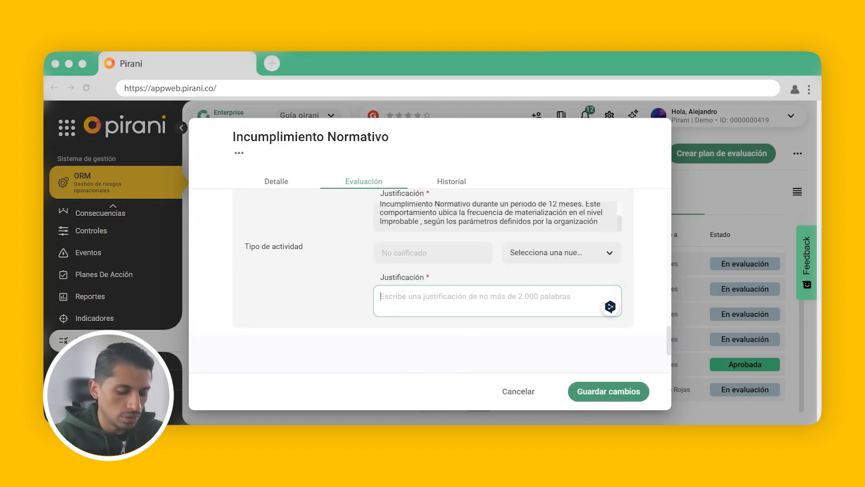
text(NA)
- Submit the completed Incumplimiento Normativo evaluation for review
scroll(400, 274, down, 3)
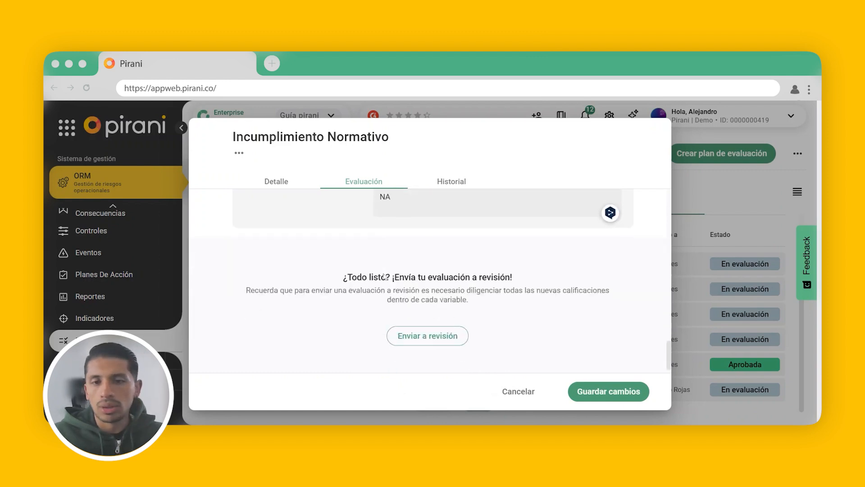
click(431, 332)
click(453, 329)
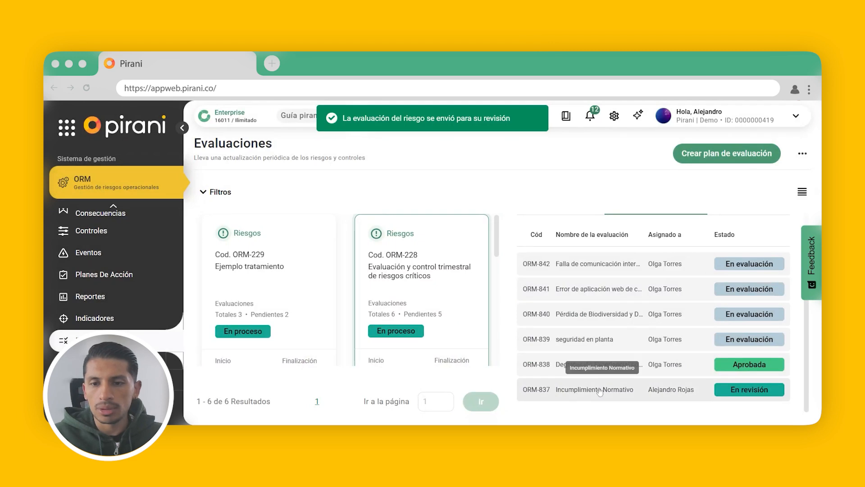
click(599, 390)
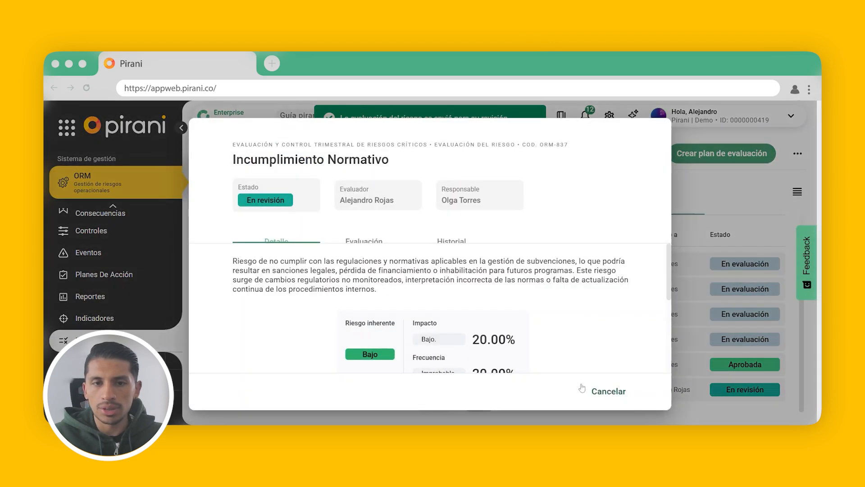
- Check the submitted ratings and justifications of the Incumplimiento Normativo evaluation, and close it
click(368, 247)
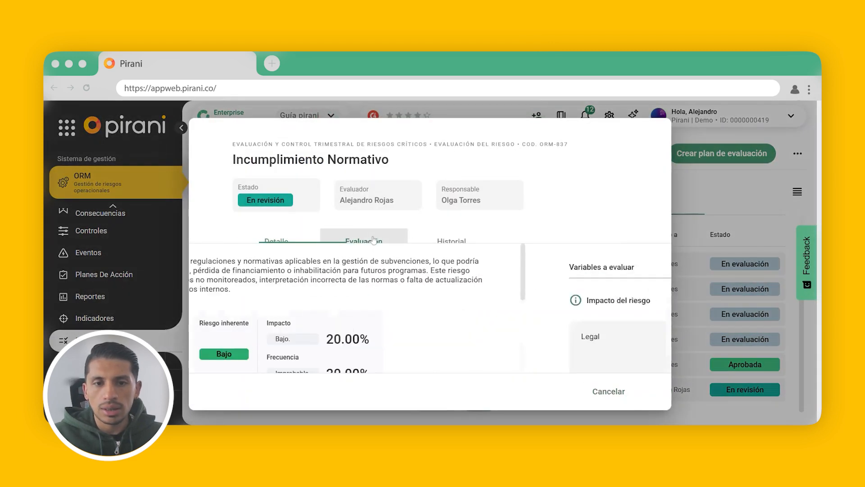
scroll(457, 297, down, 10)
scroll(456, 297, down, 3)
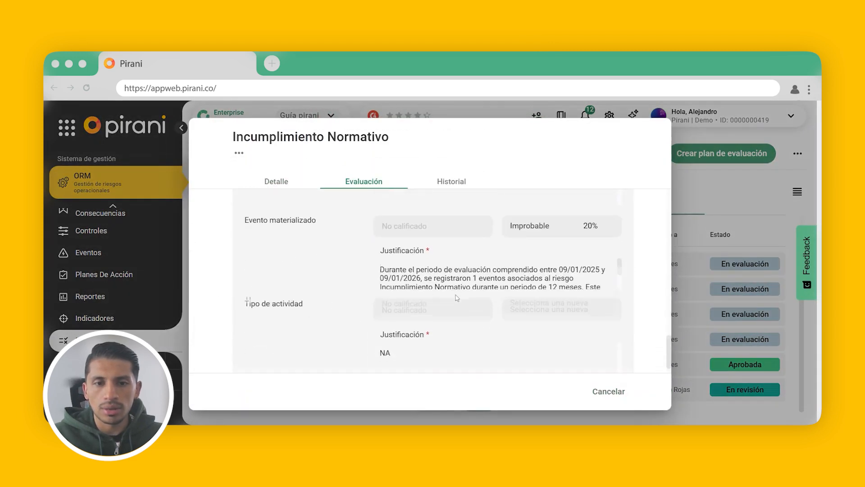
click(619, 397)
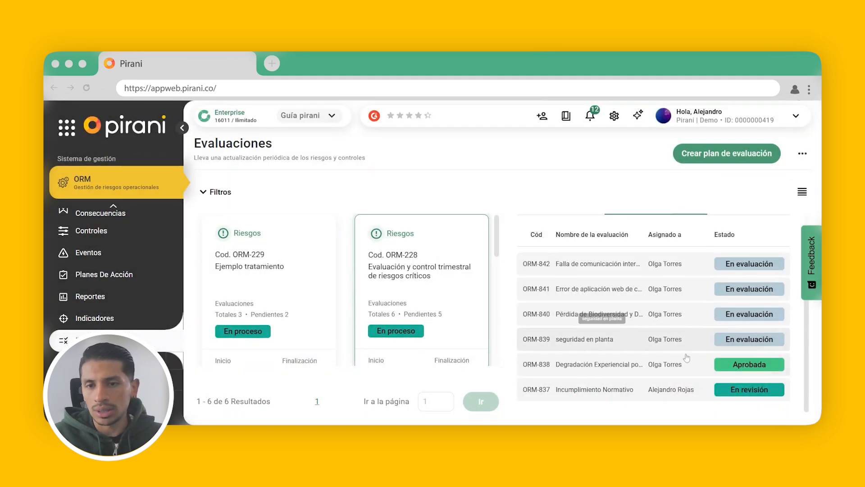
- Change the evaluation plan's Responsable del plan to the person assigned to the Incumplimiento Normativo evaluation, and save the plan
scroll(684, 356, up, 2)
click(739, 233)
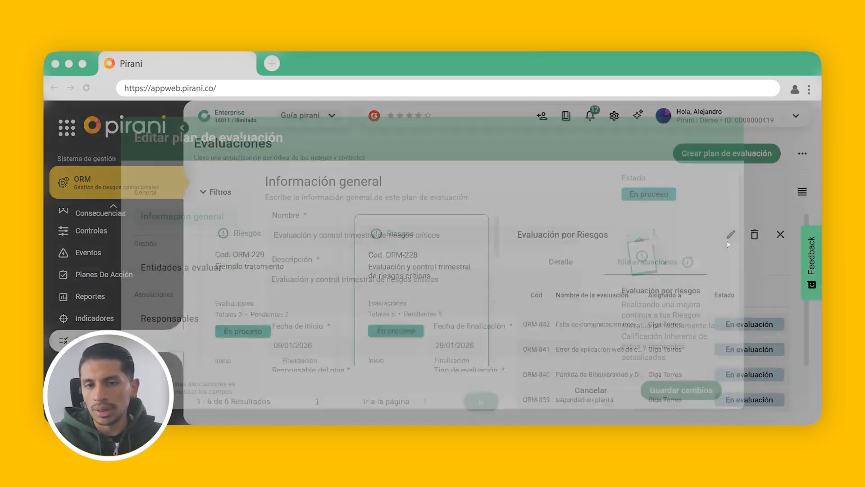
scroll(486, 275, down, 1)
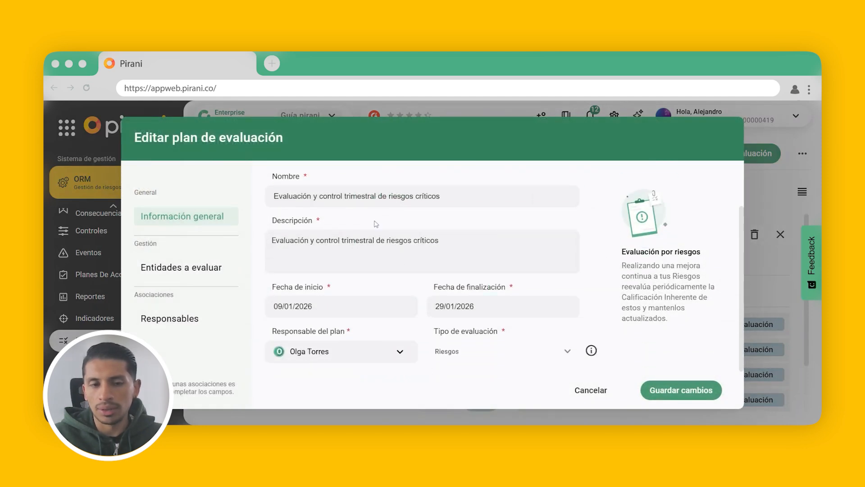
click(360, 355)
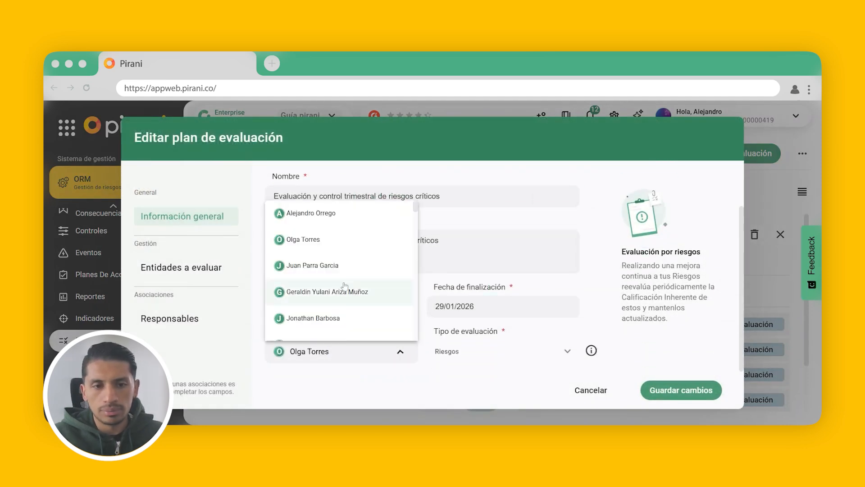
scroll(352, 315, down, 3)
scroll(365, 299, up, 2)
scroll(366, 300, down, 2)
scroll(365, 300, down, 6)
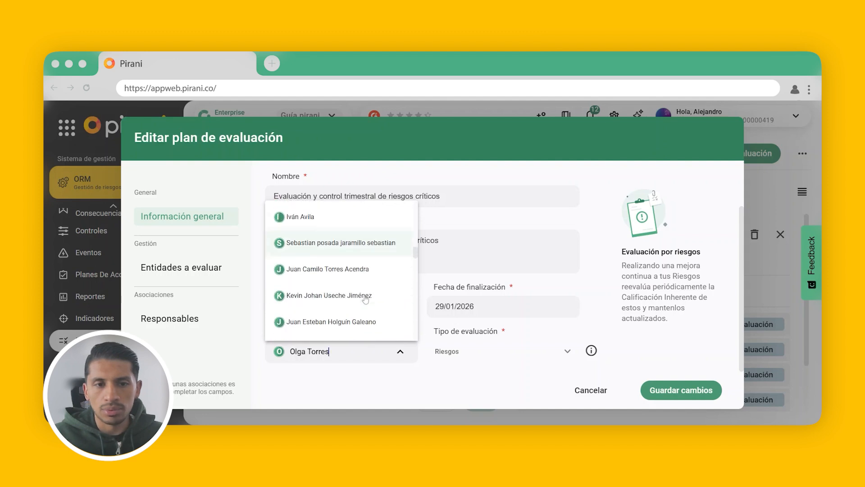
scroll(366, 299, down, 8)
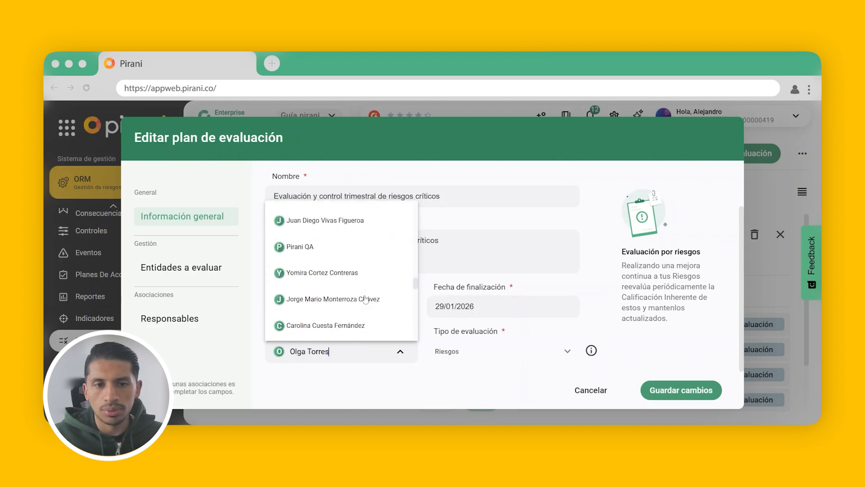
scroll(366, 299, down, 6)
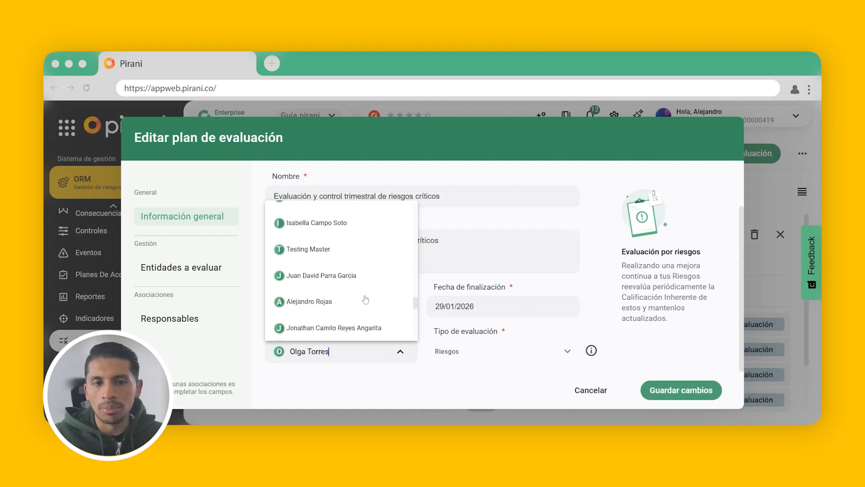
click(325, 231)
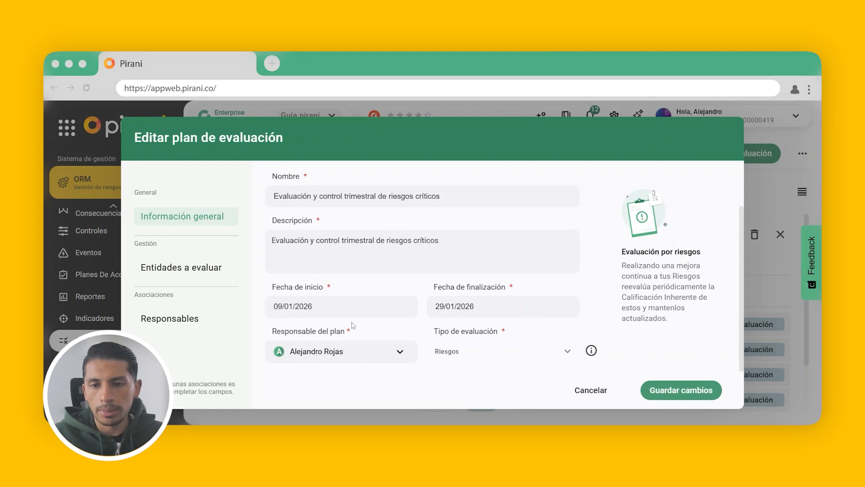
click(681, 390)
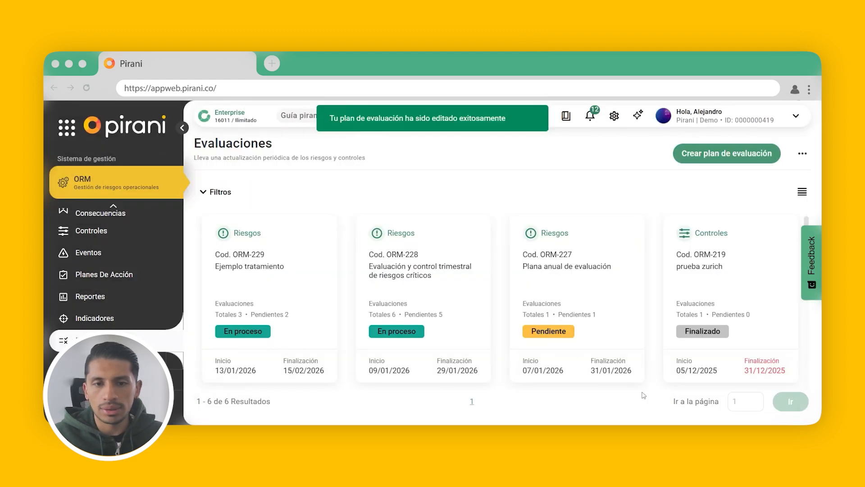
- Reopen the Evaluación y control trimestral de riesgos críticos plan and bring up the review decision of its Incumplimiento Normativo evaluation
click(465, 305)
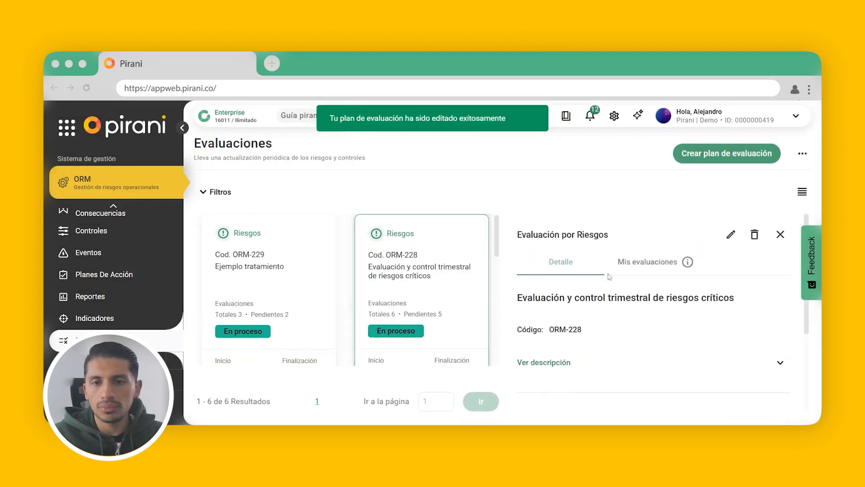
click(648, 262)
scroll(652, 360, down, 2)
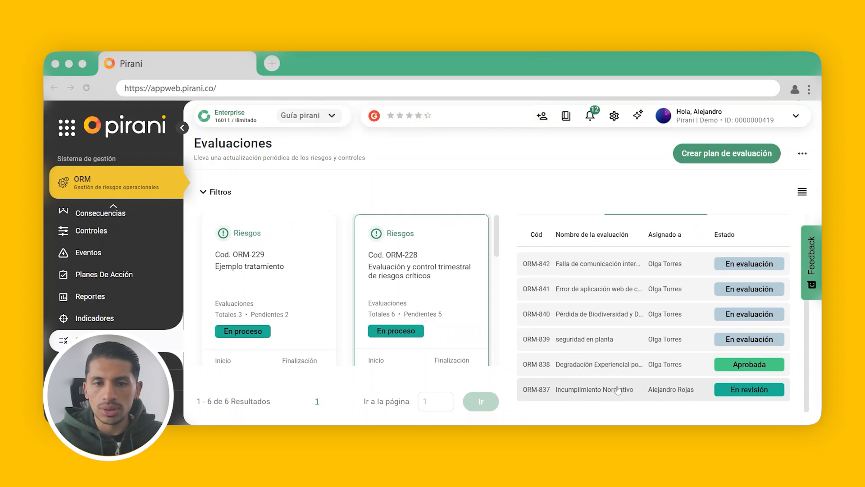
click(660, 386)
click(364, 241)
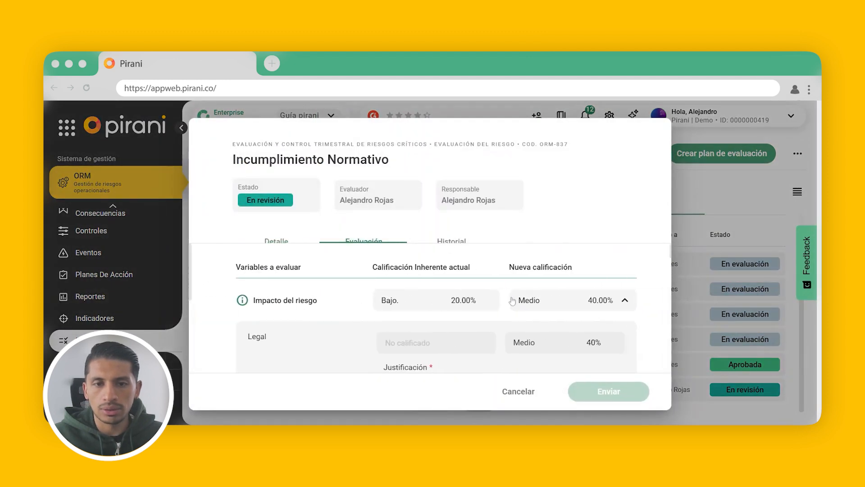
scroll(513, 299, down, 5)
scroll(513, 300, down, 15)
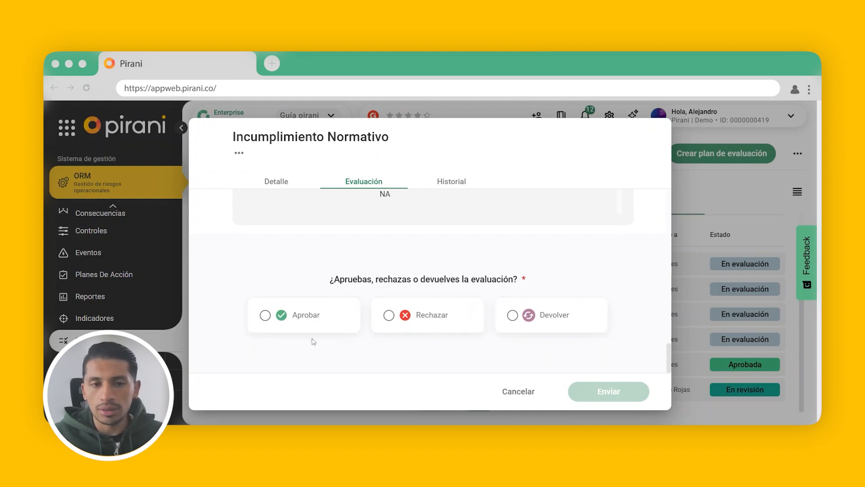
- Approve the Incumplimiento Normativo evaluation with the justification "sE CONSIDERA ADECUADA ESTA EVALUACIÓN DEACUERDO A LOS CRITERIO REVISADOS", and submit the decision
click(294, 321)
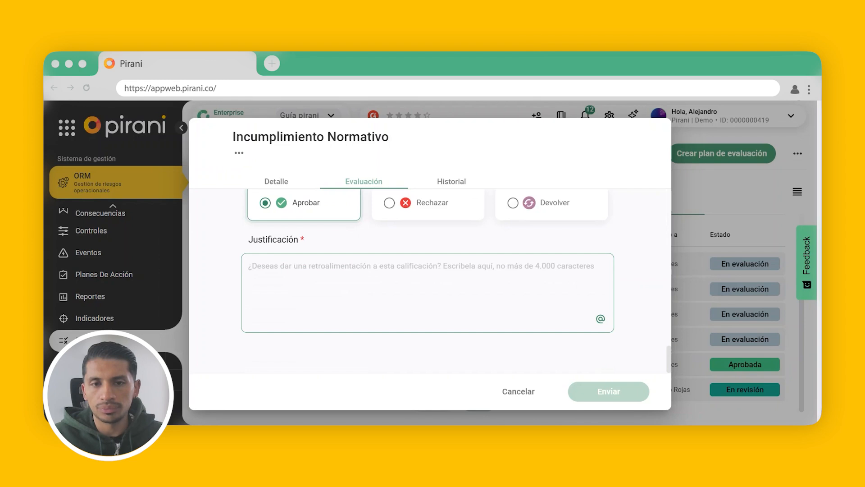
text(sE CONSIDERA ADECUADA ESTA EVALUACIÓN DEACUERDO A LOS CRITERIO REVISADOS)
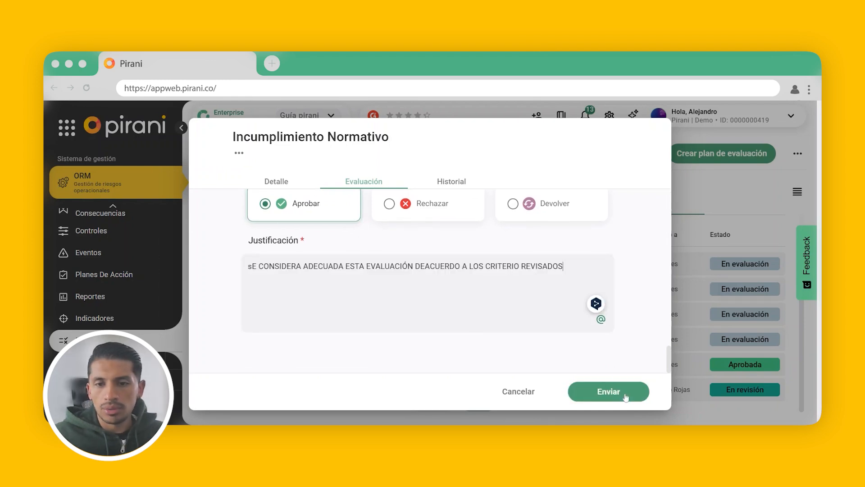
scroll(453, 300, up, 3)
scroll(453, 300, down, 3)
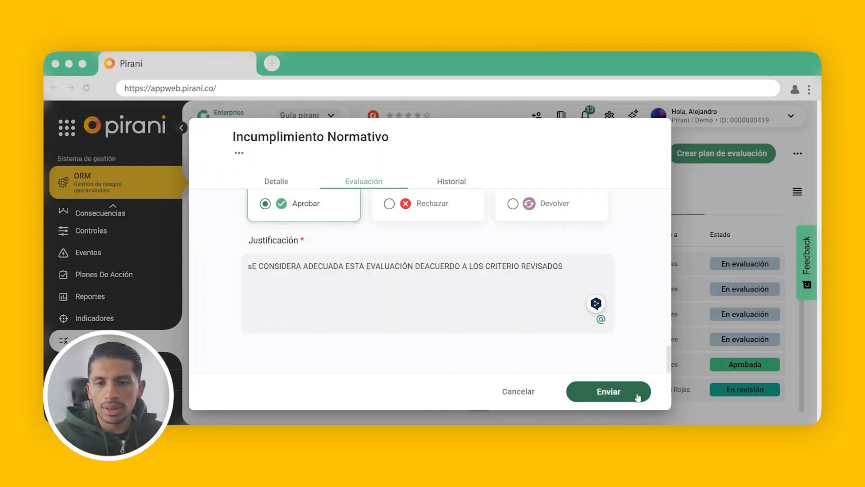
click(628, 392)
click(478, 342)
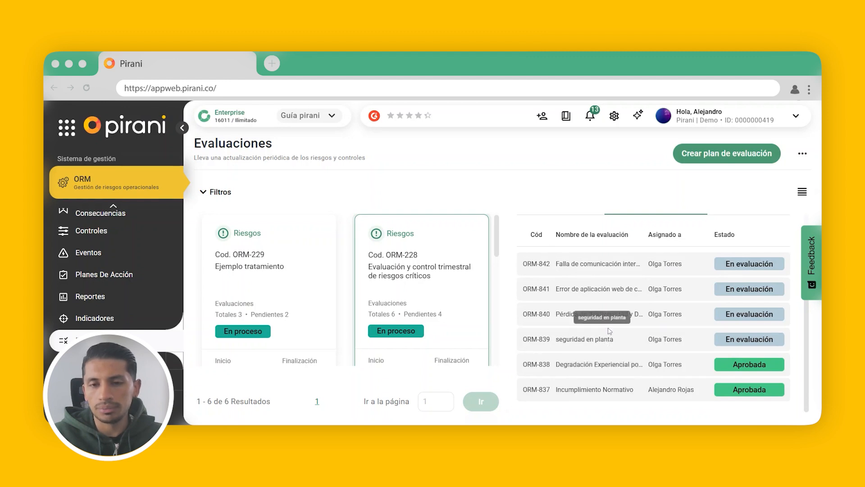
- Compare the current and new ratings in the approved Incumplimiento Normativo evaluation, and close it
click(604, 390)
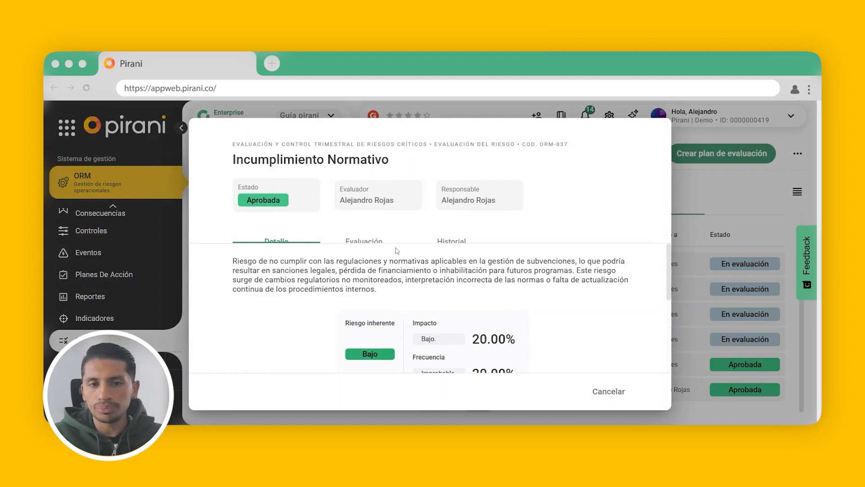
click(372, 243)
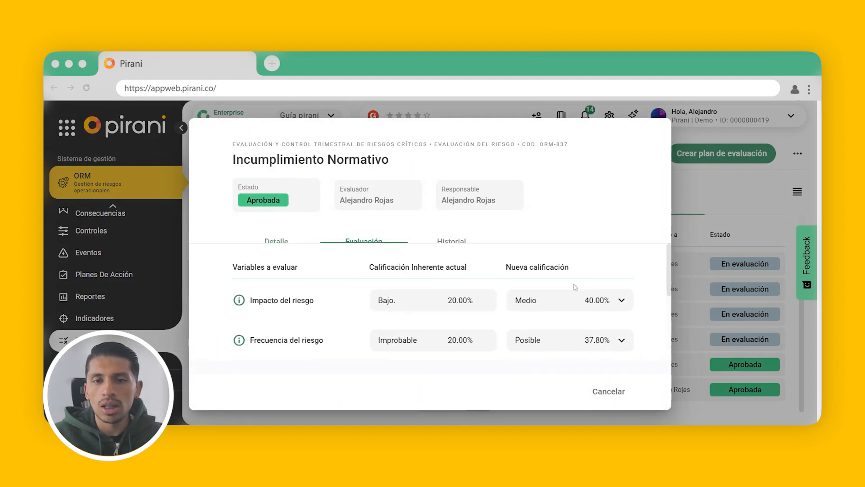
scroll(554, 306, down, 3)
scroll(537, 311, up, 1)
scroll(537, 309, up, 2)
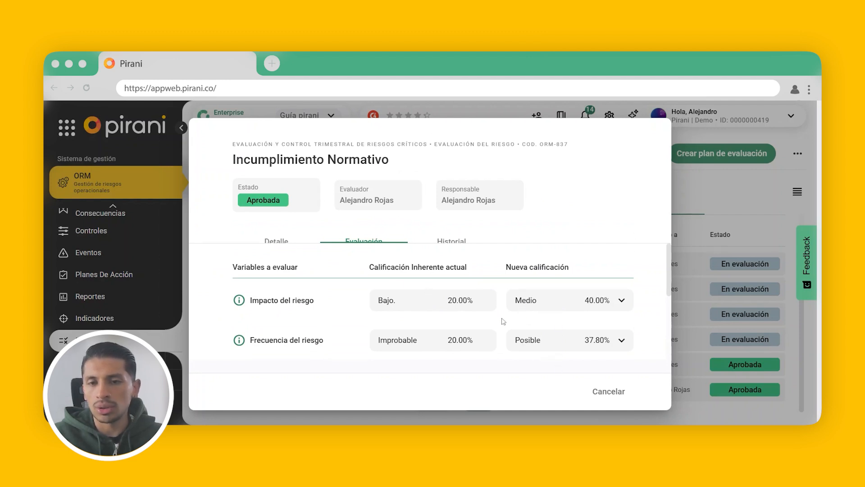
click(612, 393)
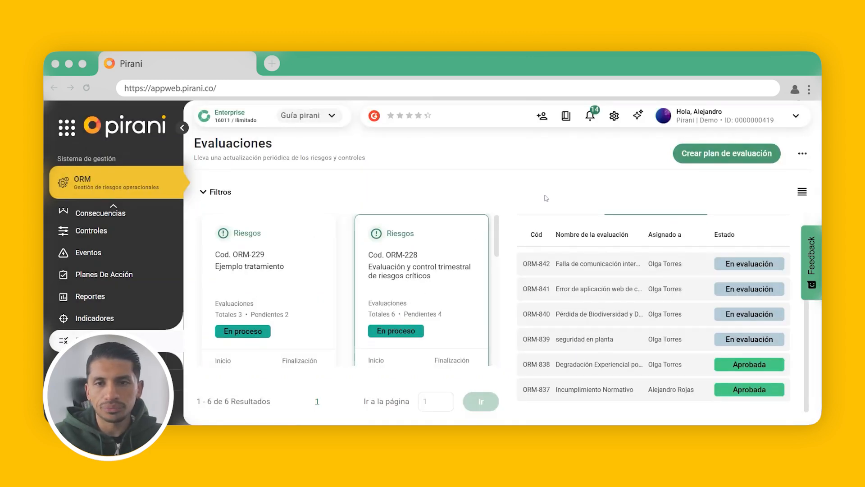
- Open the Programación de evaluaciones settings in the ORM system parametrization
click(614, 116)
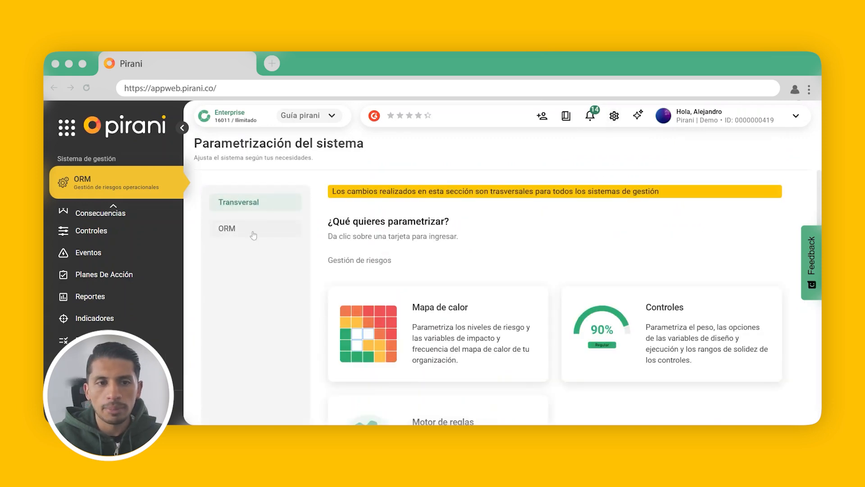
click(254, 234)
scroll(476, 339, down, 4)
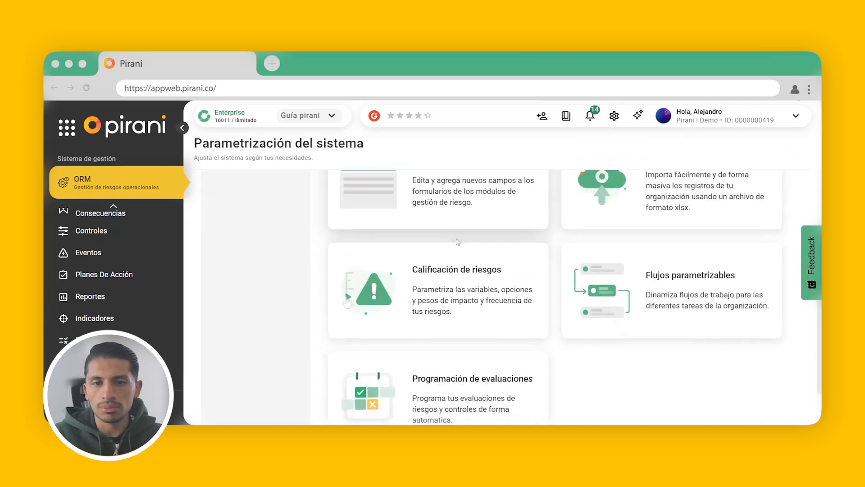
click(466, 352)
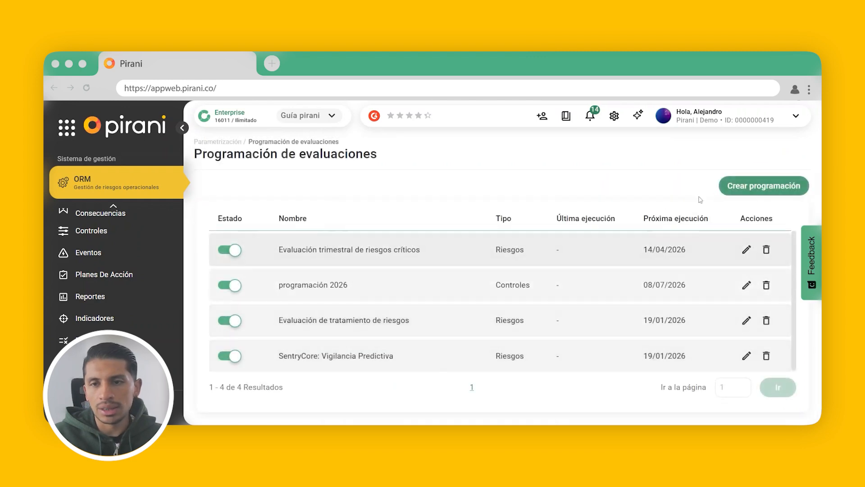
- Start creating a scheduled evaluation and set its Tipo de evaluación to Riesgos
click(732, 186)
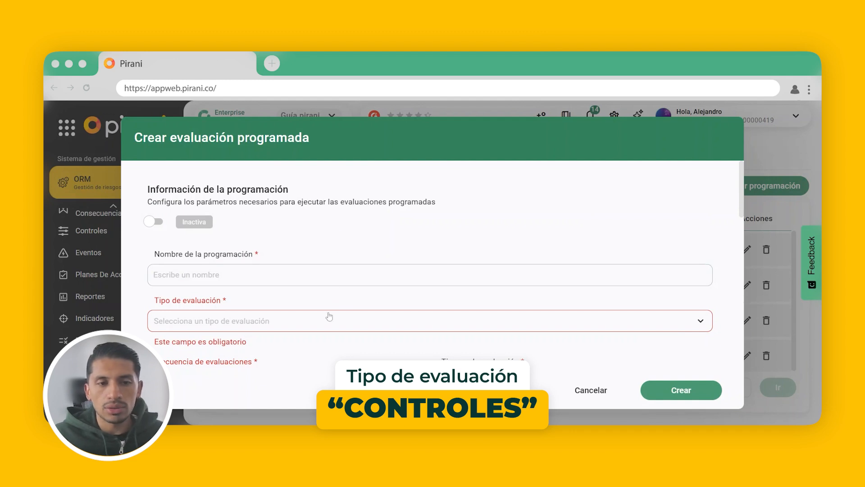
click(329, 318)
click(267, 349)
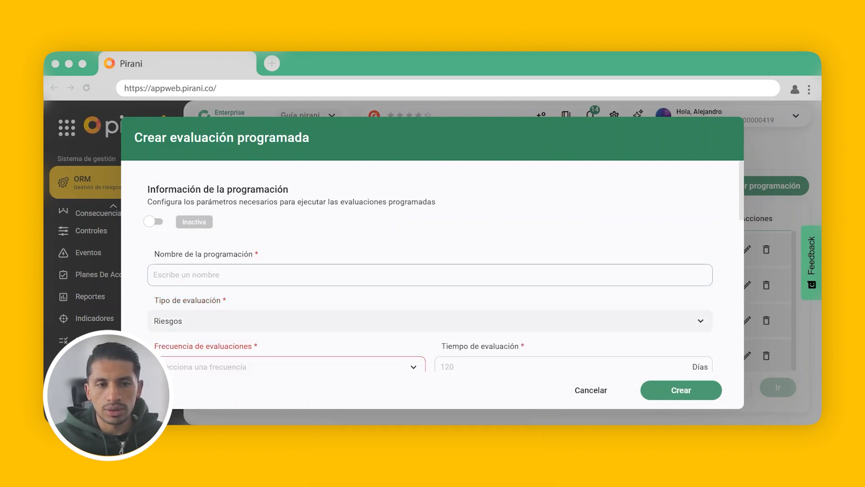
text(Evaluación trimestral de riesgos críticos)
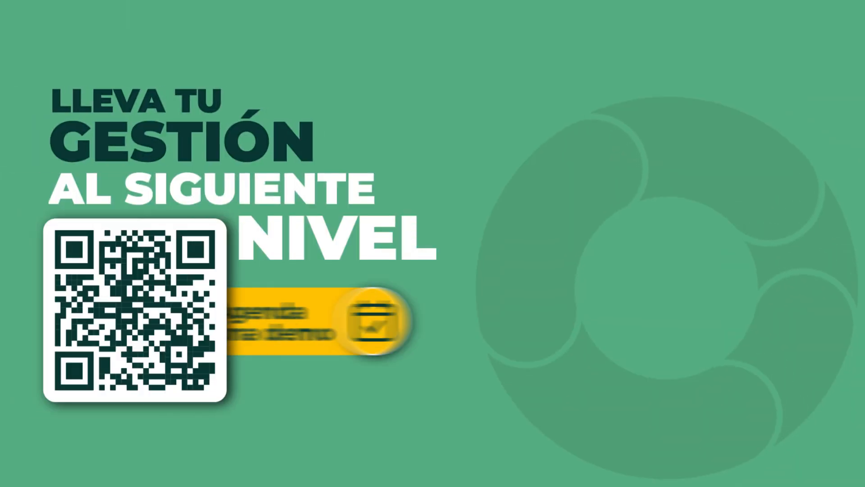